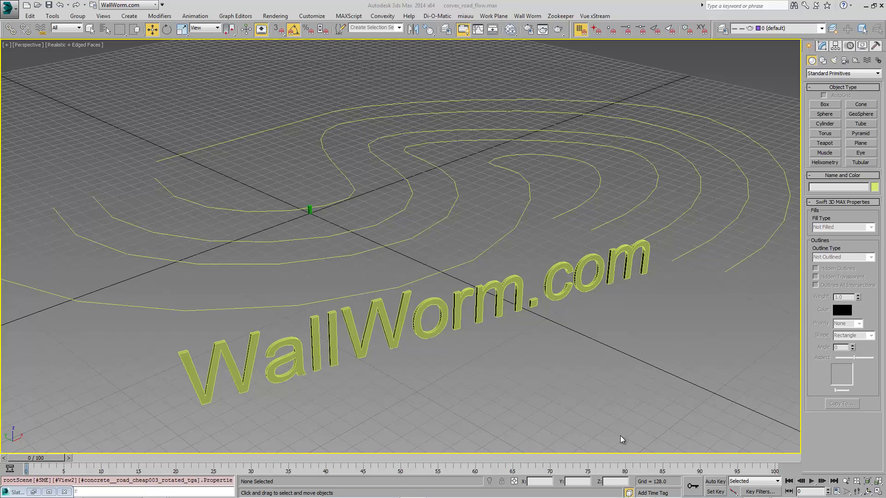
Step: Generate a floor plan from the five selected splines with Make Floors, Use Interpolation and Successive enabled and a floor depth of -32
left_click(491, 235)
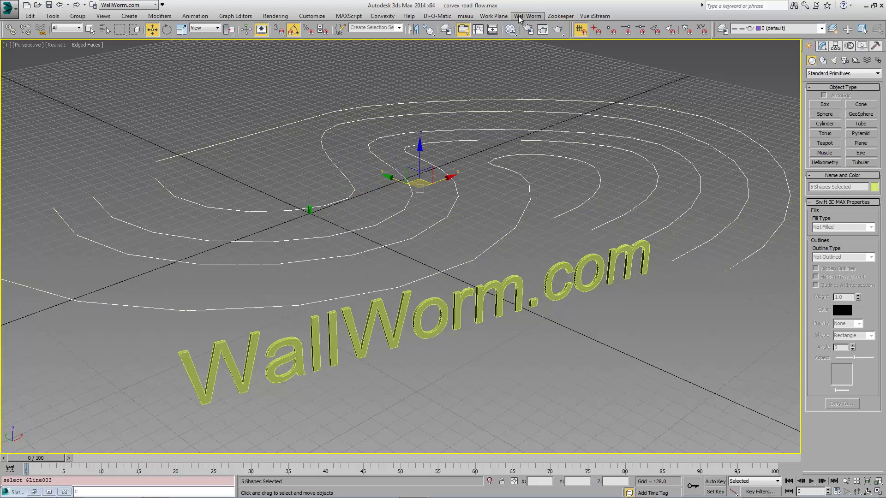
left_click(523, 15)
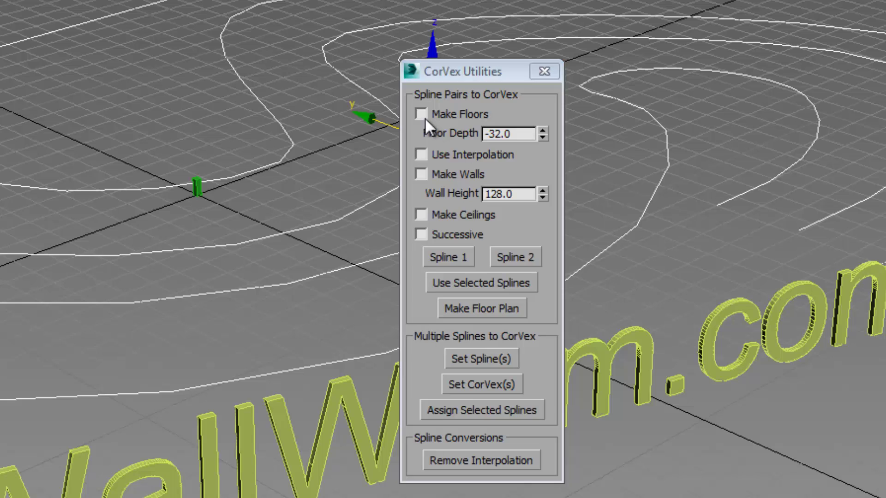
left_click(415, 176)
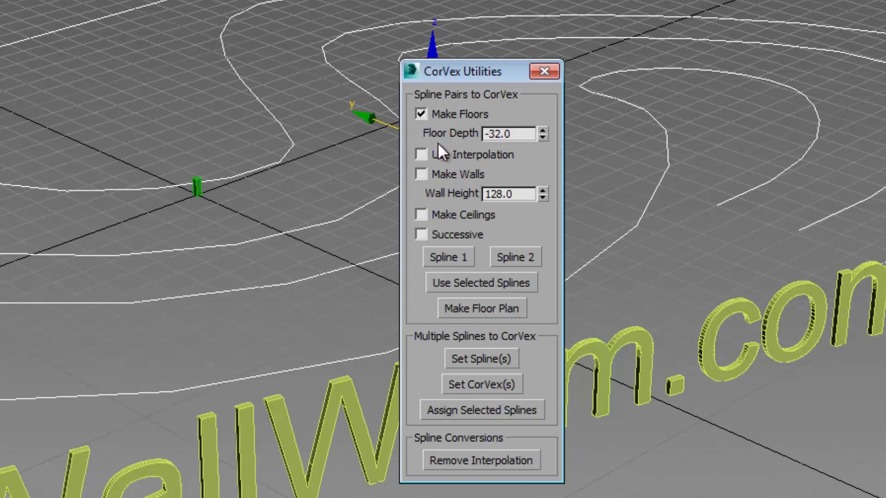
left_click(424, 216)
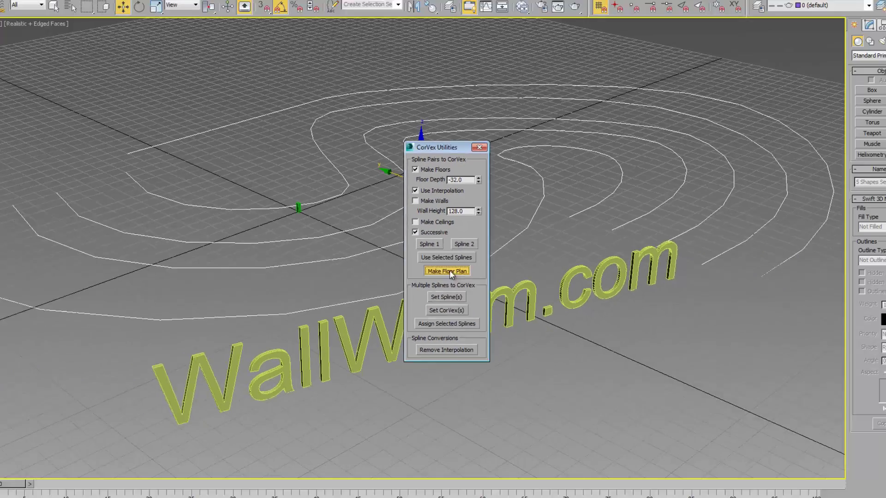
left_click(482, 309)
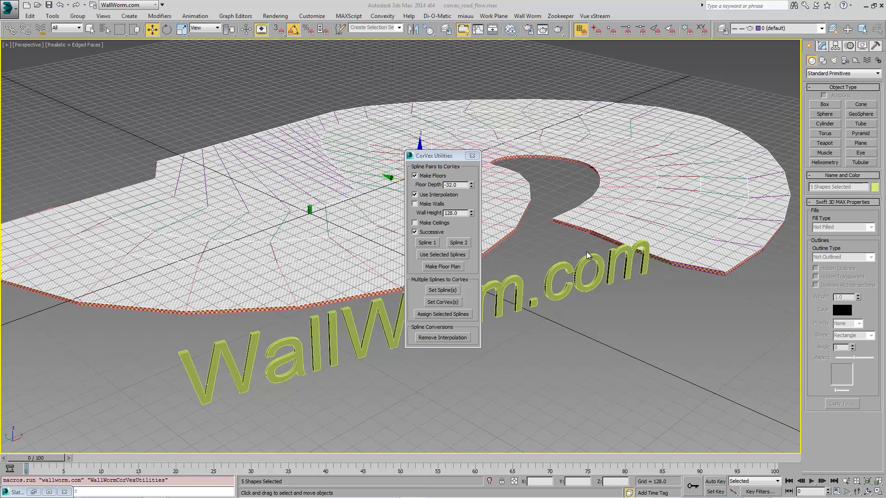
Step: Set the height of the outermost CorVex strip to 512 to raise it into a cliff
left_click(344, 120)
left_click(822, 46)
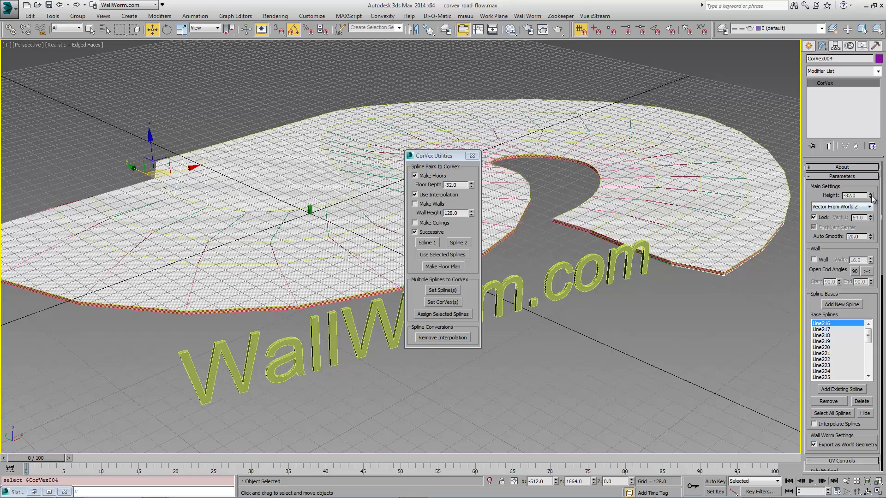
left_click_drag(871, 196, 797, 189)
type("512")
key("Return")
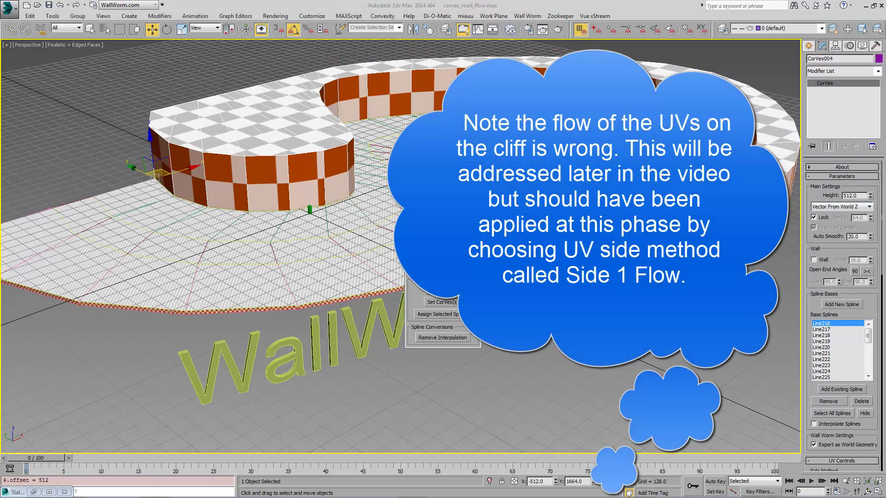
Step: Assign the ground material to the cliff and verge strips and the concrete road material to the road strip
left_click(33, 492)
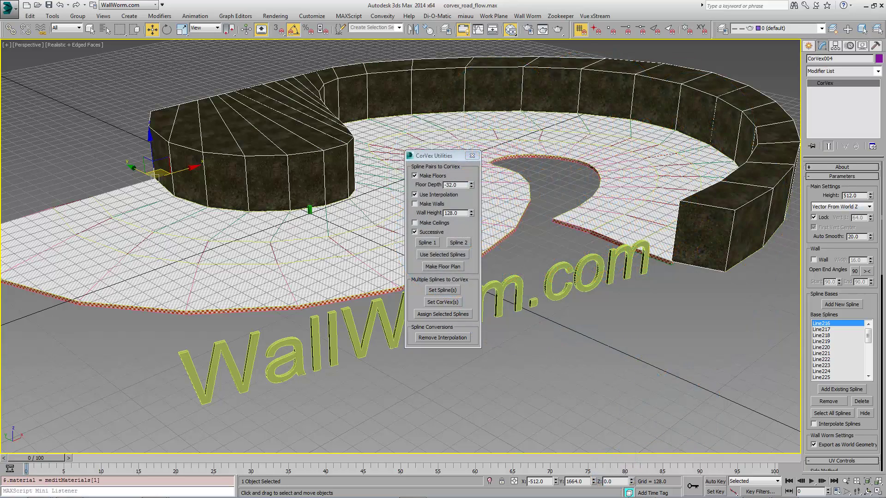
key("m")
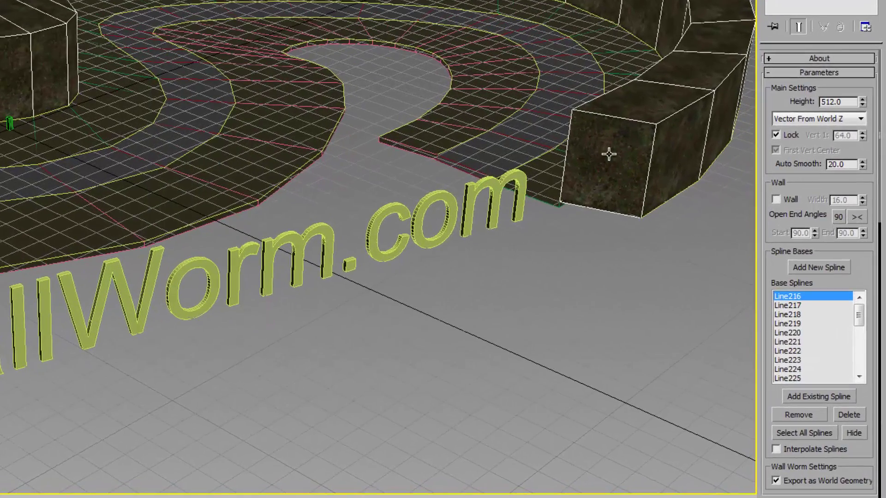
Step: Disable Match Height in the cliff's UV controls and set its UV height to 512
left_click_drag(767, 277, 773, 10)
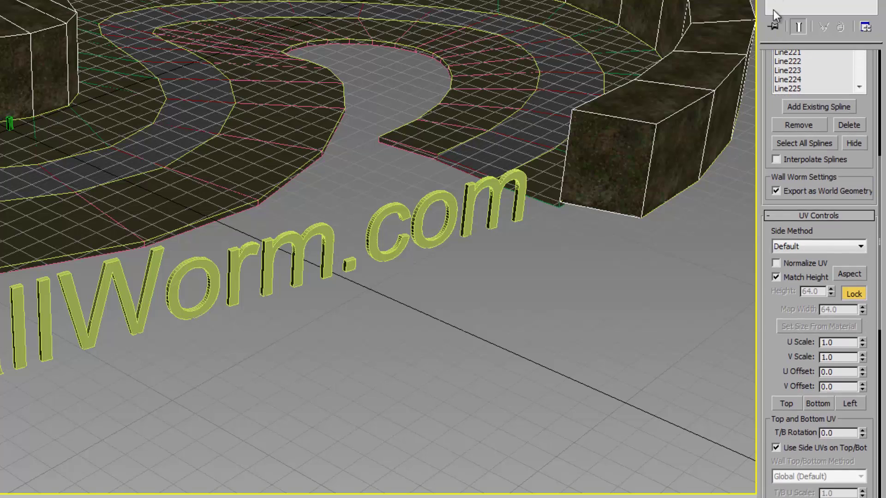
left_click(776, 277)
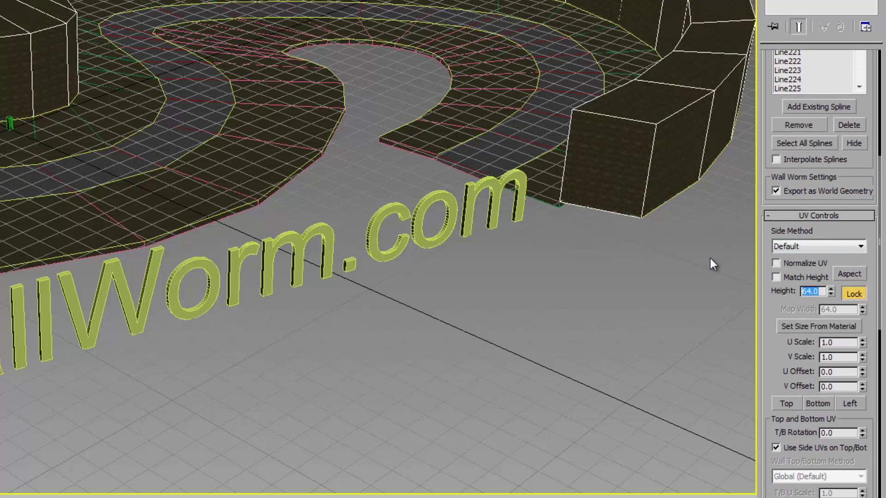
type("512")
key("Return")
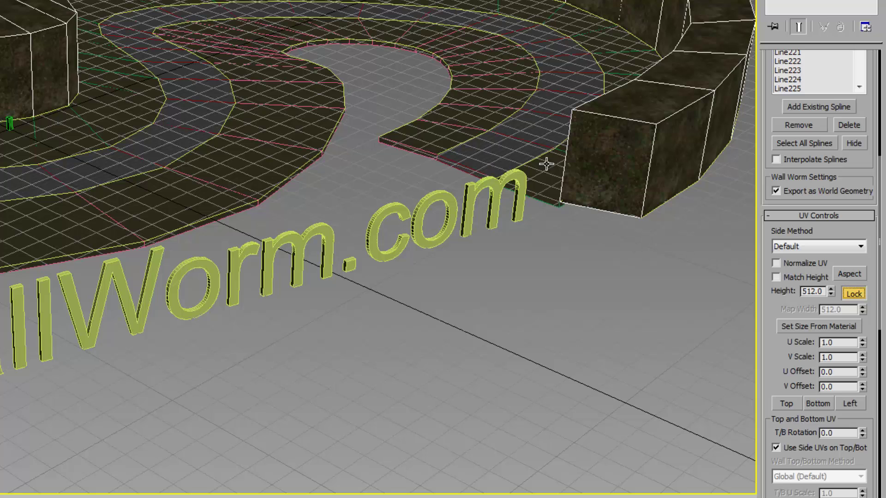
Step: Disable Match Height and set the UV height to 512 on the road and the ground strips beside it
left_click(544, 168)
left_click(776, 276)
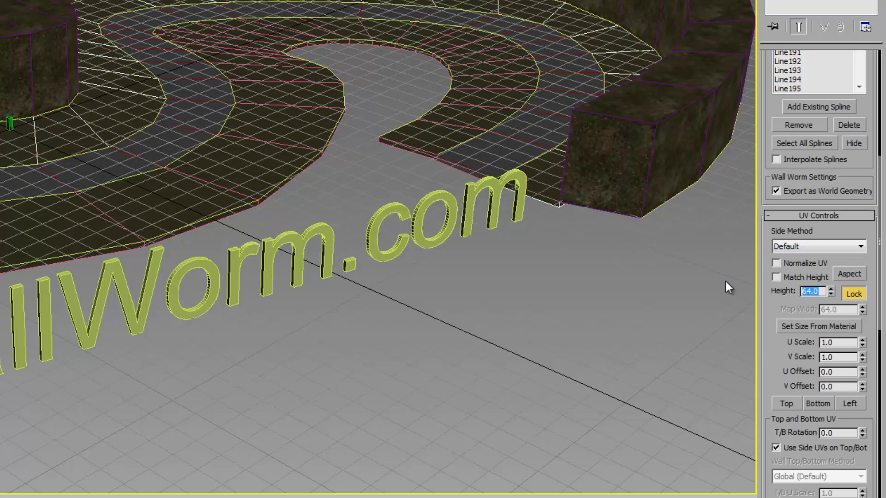
left_click(494, 148)
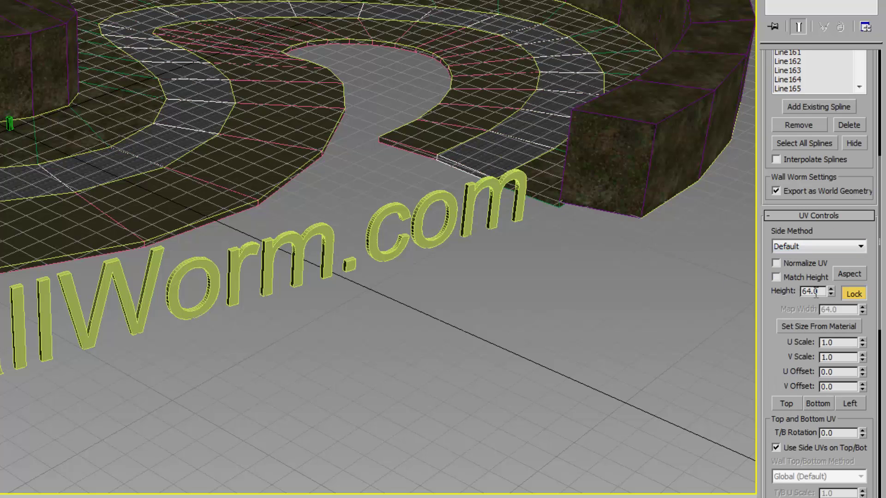
left_click(776, 277)
left_click(718, 301)
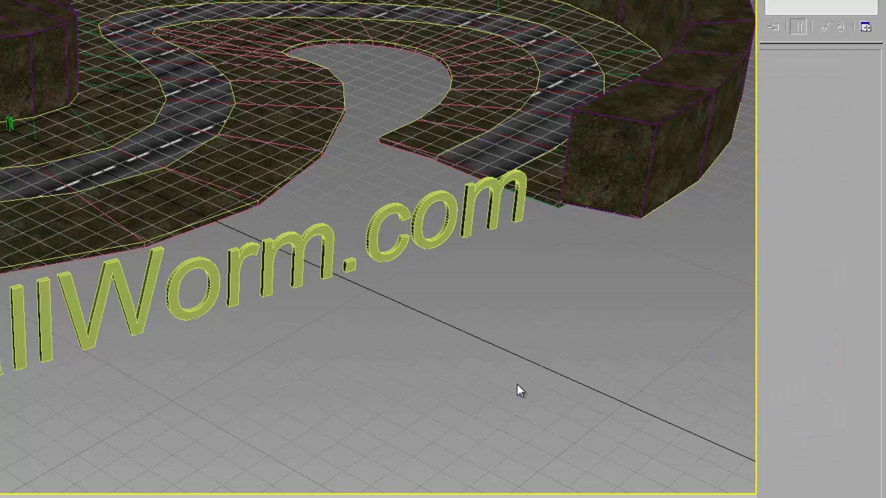
Step: Hide the viewport grid and set the road CorVex's Global Coordsys to Spline
key("g")
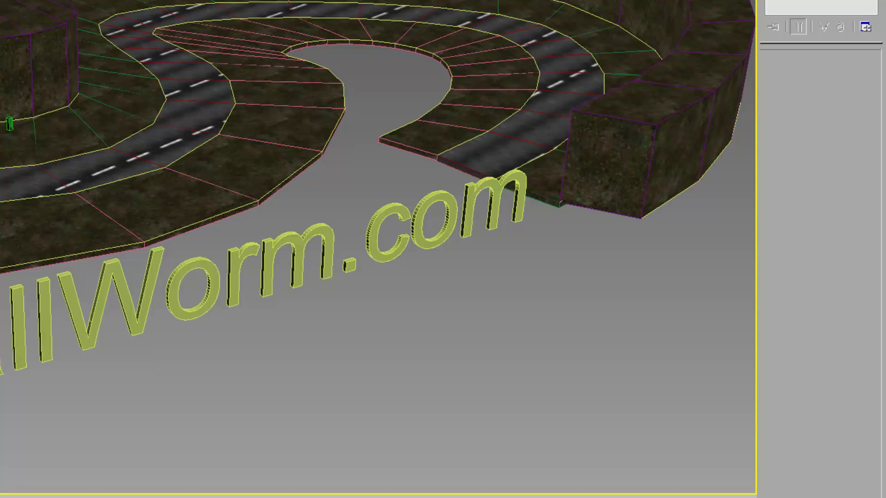
left_click(559, 81)
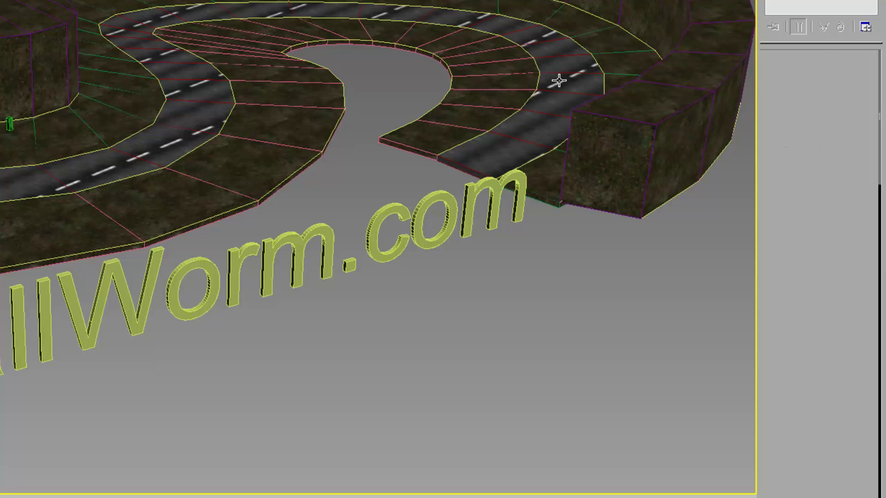
left_click_drag(765, 368, 762, 177)
left_click(789, 249)
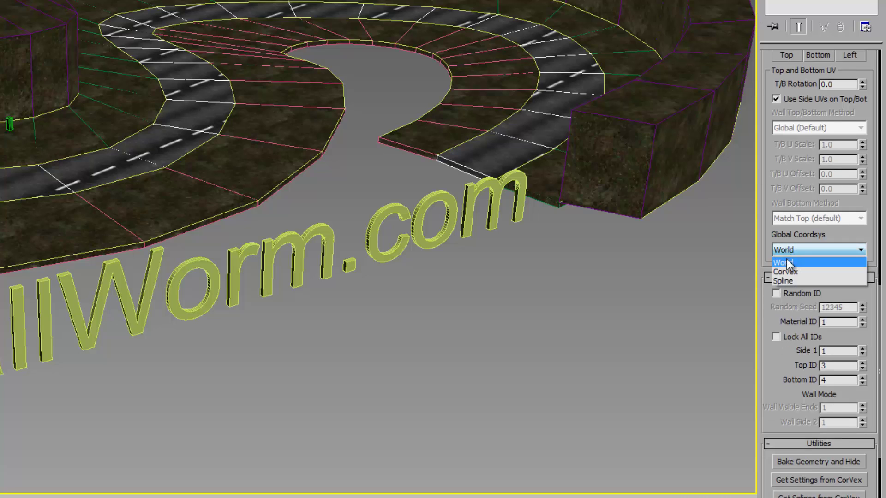
left_click(787, 281)
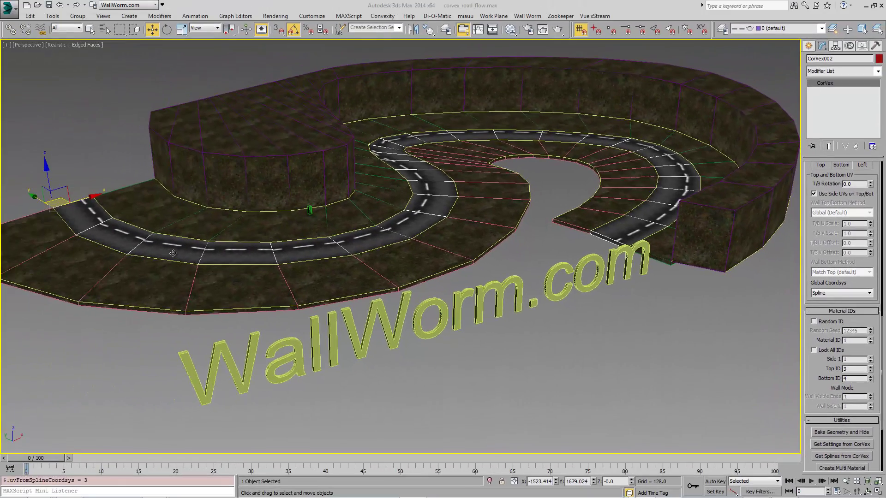
Step: Set the road CorVex's V Offset to 0.138 to shift the dashed line across the road
middle_click_drag(173, 253, 194, 292, "alt")
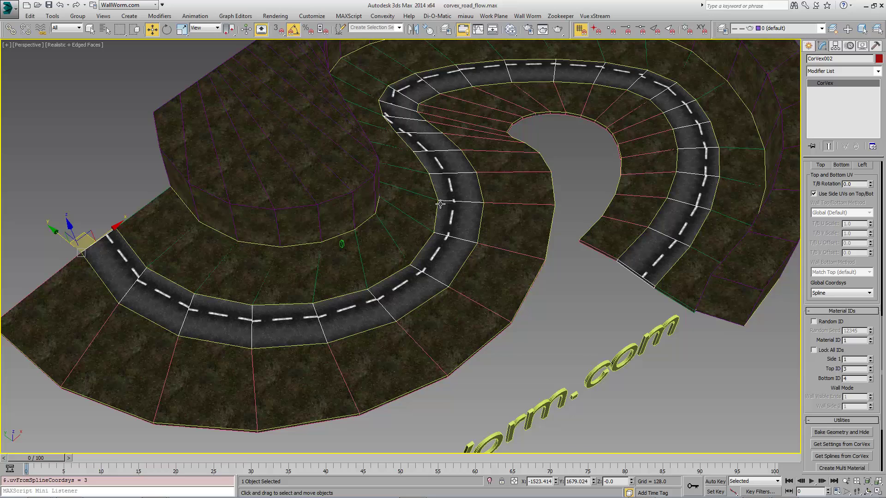
middle_click_drag(449, 210, 395, 318)
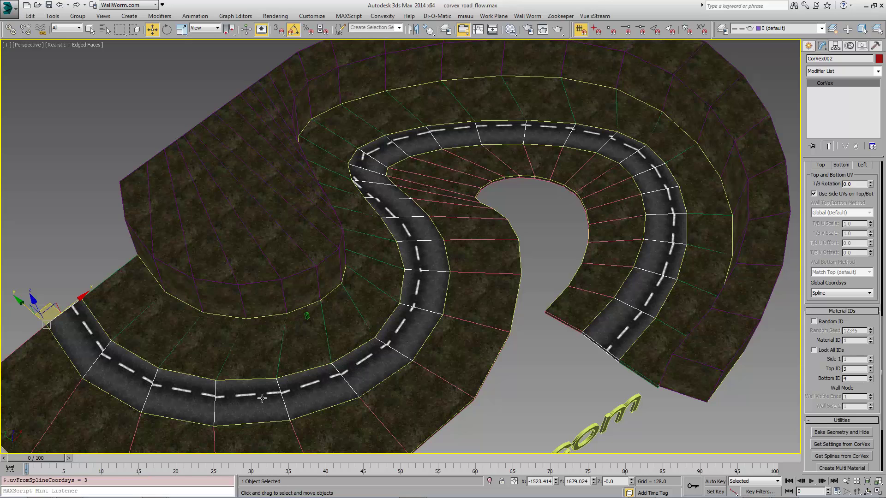
left_click_drag(812, 382, 813, 445)
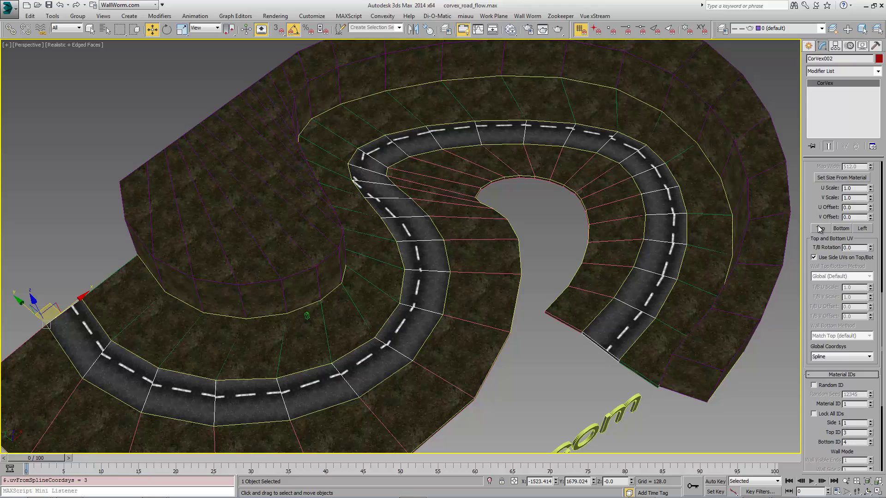
left_click_drag(818, 197, 819, 290)
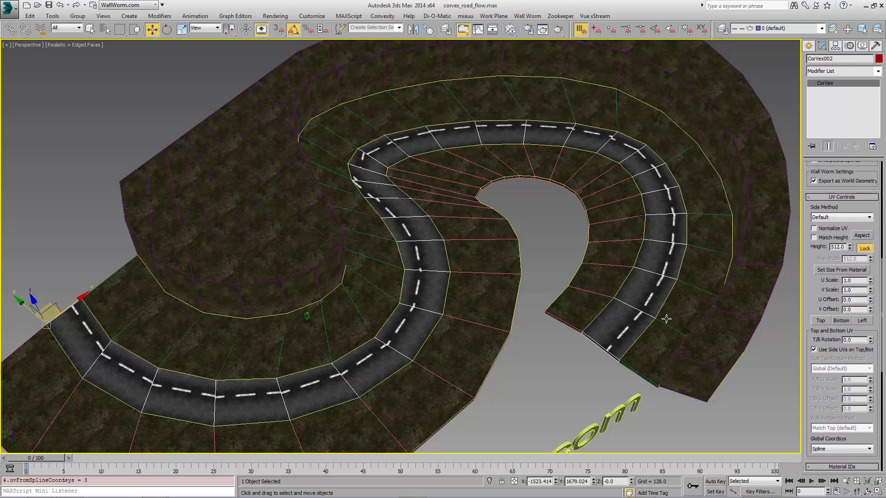
left_click(636, 324)
left_click_drag(870, 311, 859, 247)
Step: Limit selection to shapes, then rotate the pivot of a cross spline in the sharp bend -10 degrees about Z and reposition it
scroll(348, 190, "up", 8)
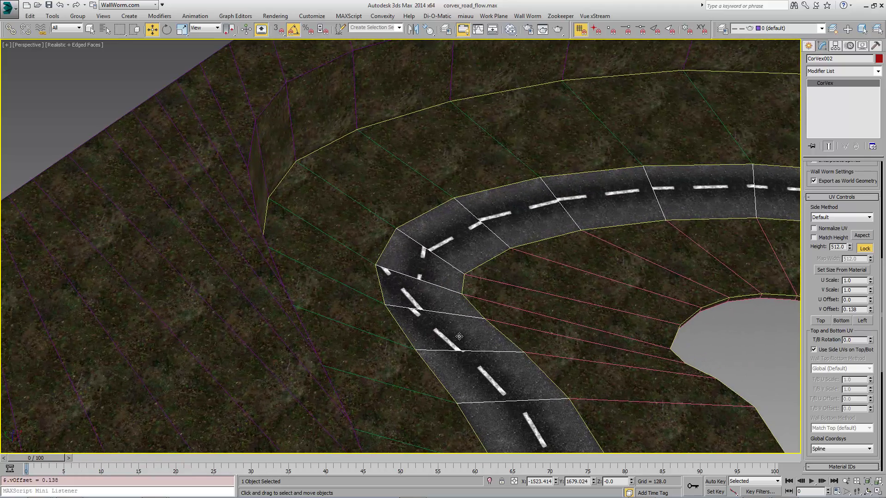
middle_click_drag(269, 223, 266, 222)
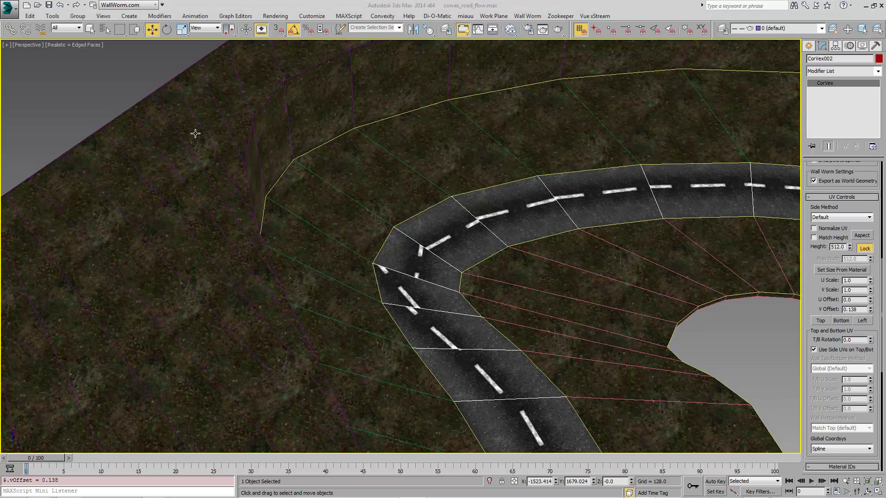
left_click(66, 28)
left_click(65, 48)
left_click(436, 312)
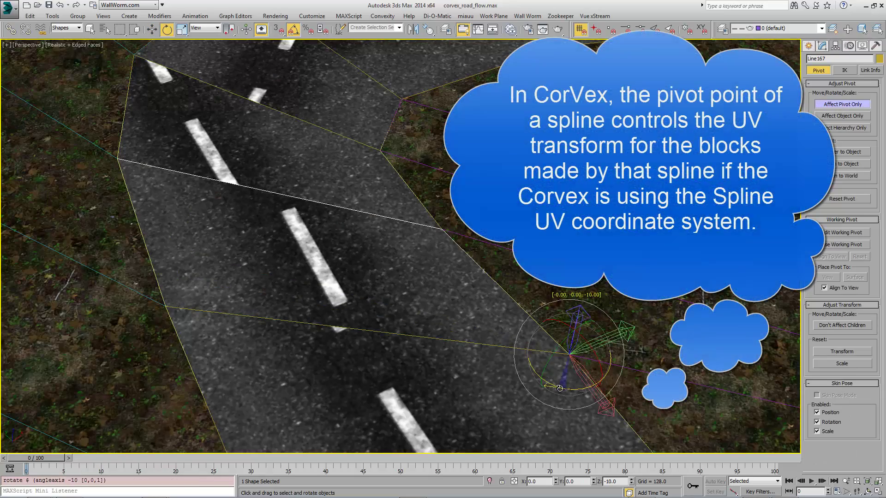
key("w")
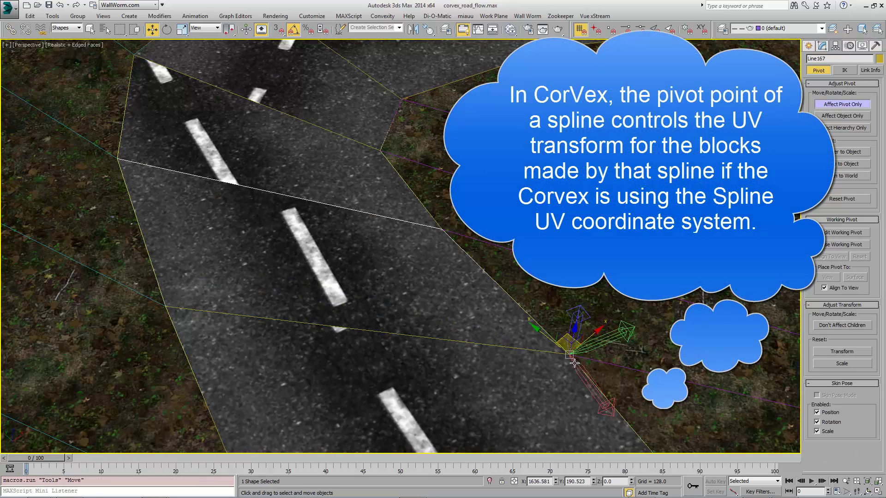
left_click_drag(568, 339, 573, 357)
Step: Rotate and move the pivot of the next cross spline up the bend so its lane dash lines up with the previous one
left_click(356, 142)
right_click(446, 221)
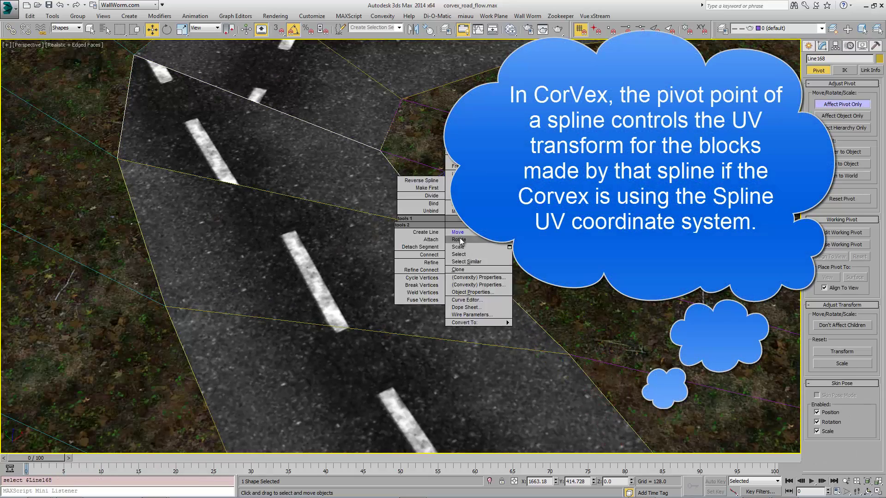
left_click(458, 239)
left_click_drag(457, 259, 441, 261)
key("w")
left_click_drag(446, 214, 457, 233)
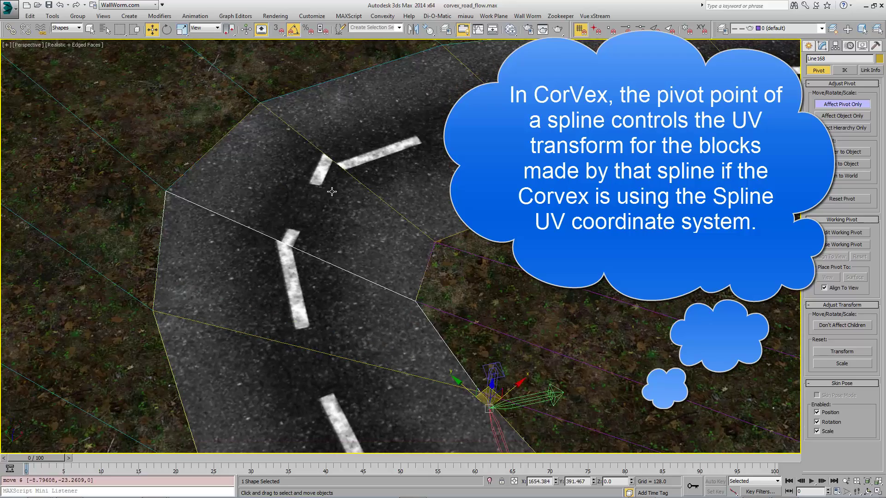
Step: Rotate and shift the pivots of the following cross splines around the bend's apex to align their lane dashes
key("e")
left_click_drag(425, 329, 418, 330)
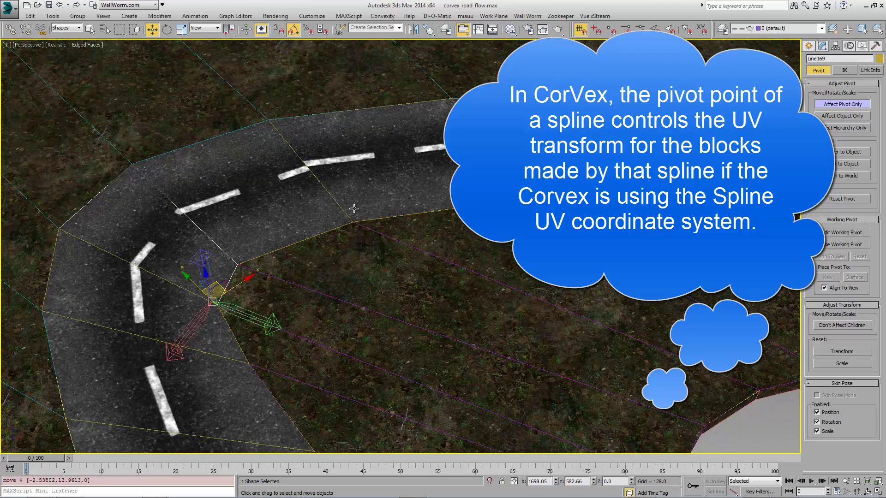
left_click(406, 214)
left_click(304, 117)
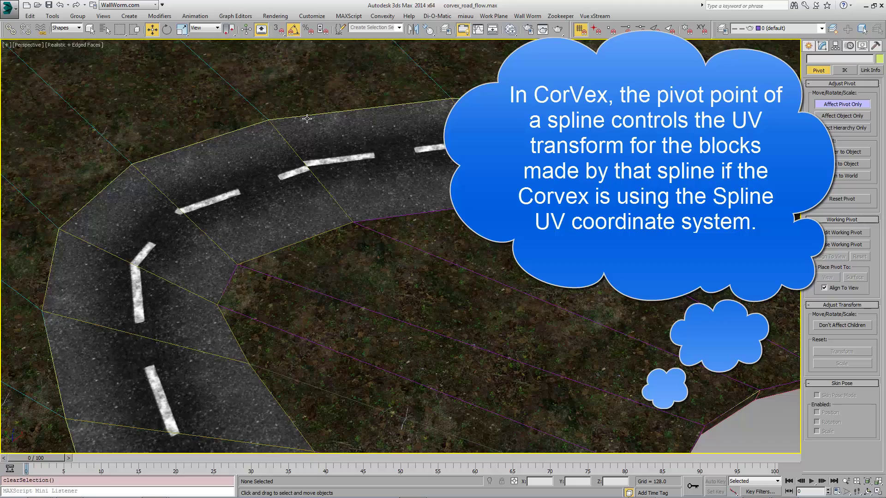
right_click(363, 204)
left_click(373, 216)
left_click_drag(353, 212, 359, 216)
key("e")
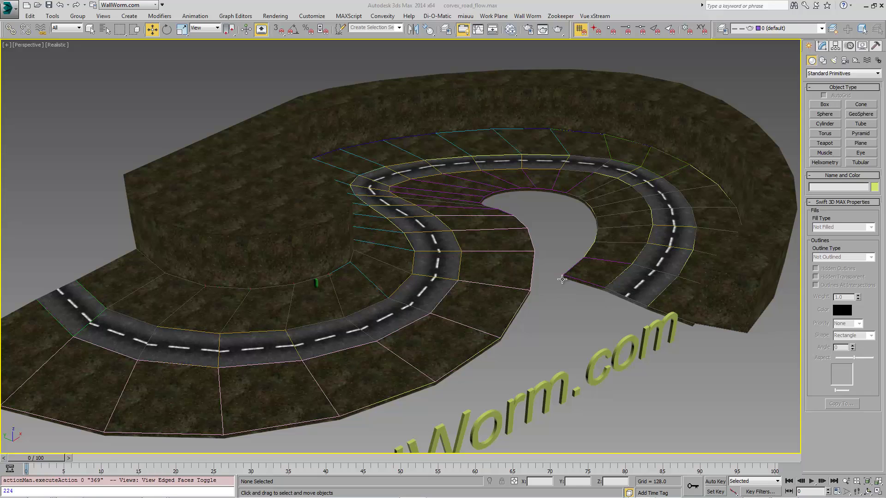
Step: Examine the finished road and the ground texture on the cliff's side face up close
middle_click_drag(527, 272, 559, 312, "alt")
middle_click_drag(321, 334, 325, 320, "alt")
middle_click_drag(325, 320, 407, 324)
scroll(346, 340, "up", 5)
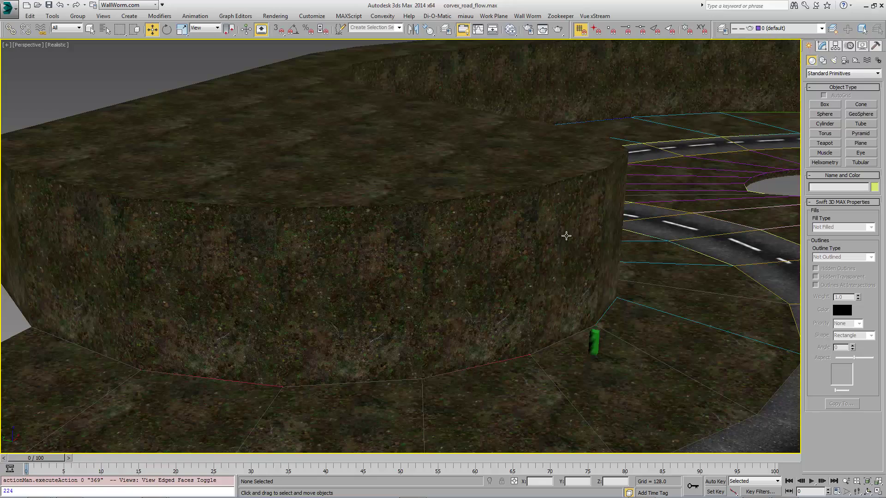
middle_click_drag(500, 243, 473, 260)
scroll(406, 125, "up", 3)
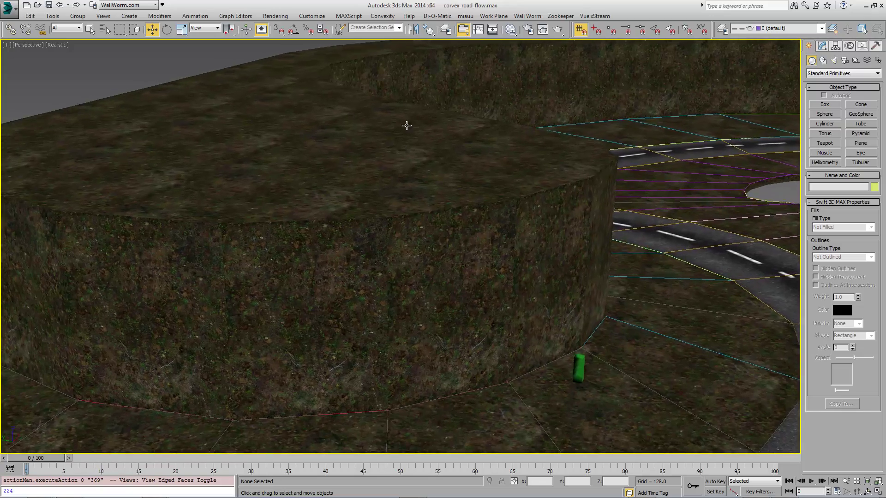
middle_click_drag(391, 346, 394, 308)
scroll(394, 308, "up", 4)
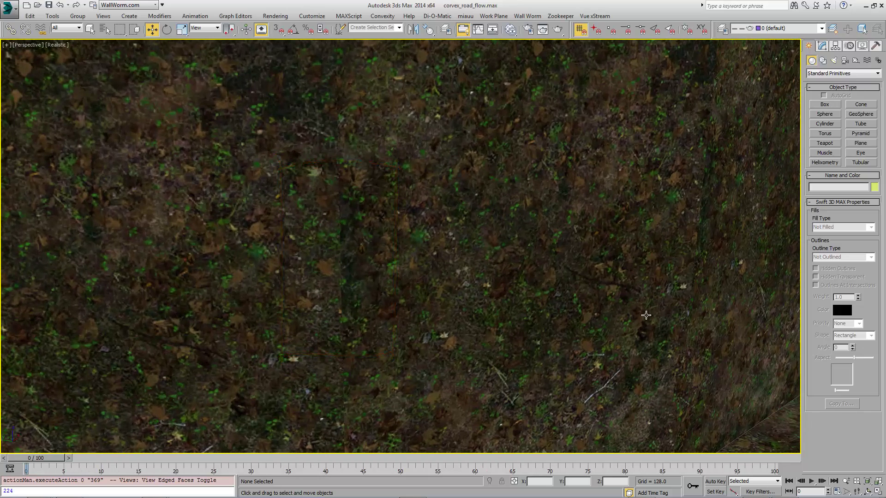
Step: Set the cliff's UV side method to Side 1 Flow (Block Mode) so its ground texture follows the curved face
middle_click_drag(512, 269, 566, 251)
scroll(567, 252, "down", 4)
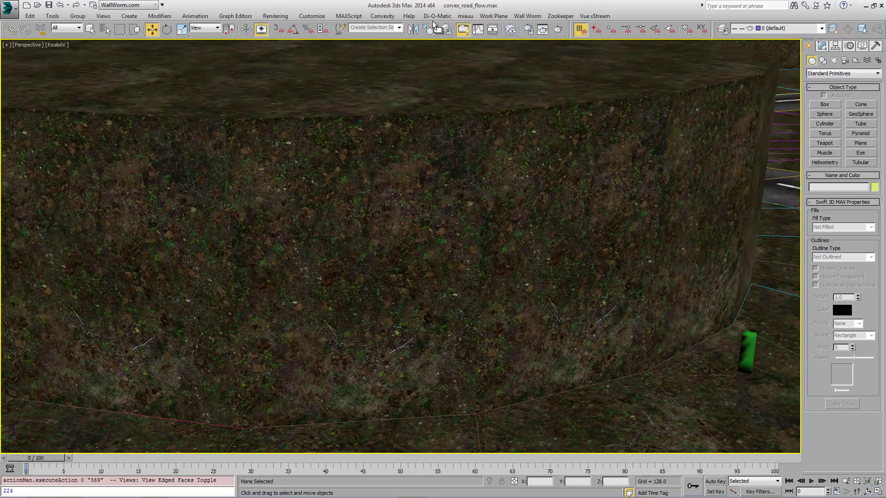
middle_click_drag(570, 157, 550, 158)
left_click(549, 165)
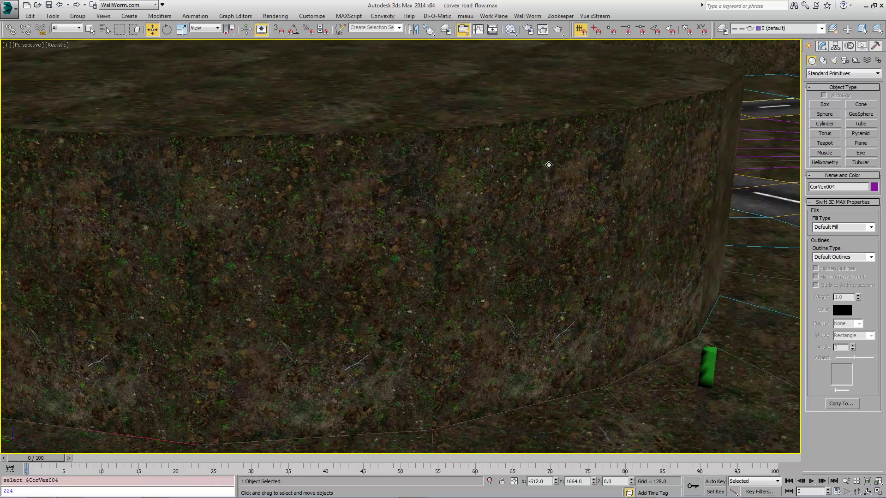
left_click(821, 46)
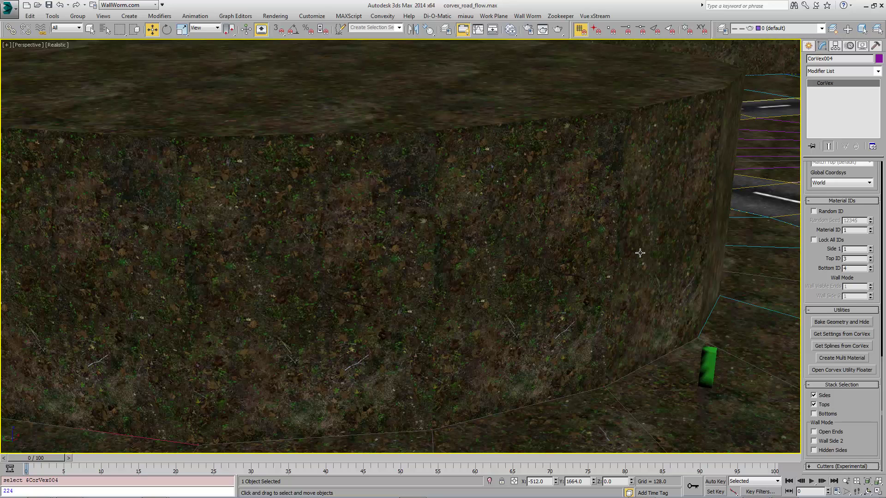
middle_click_drag(640, 252, 625, 256)
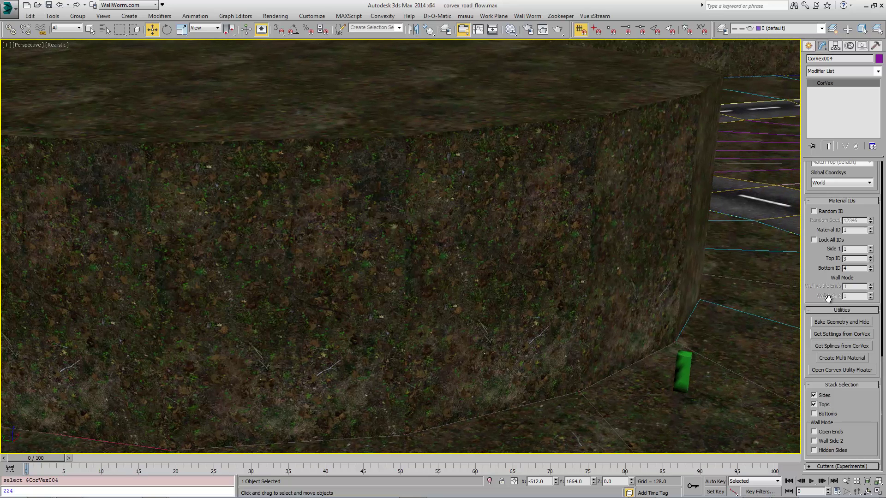
left_click_drag(824, 299, 825, 481)
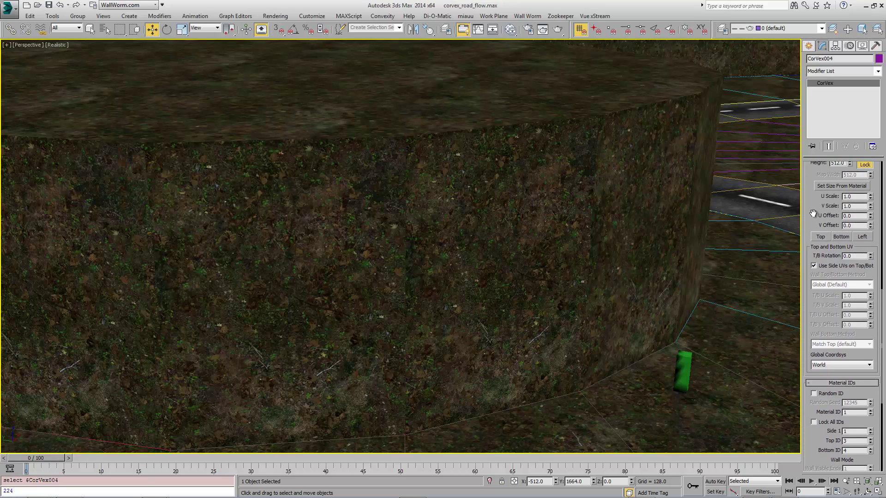
left_click_drag(813, 214, 823, 362)
left_click(839, 282)
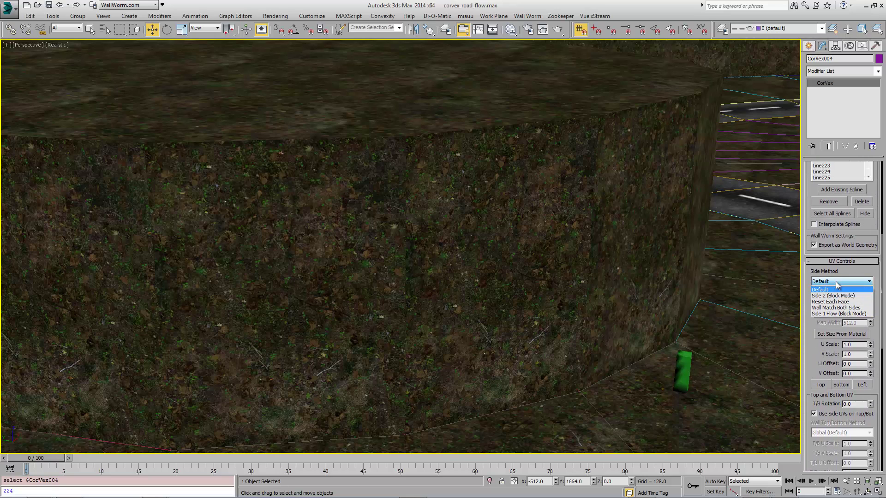
left_click(826, 314)
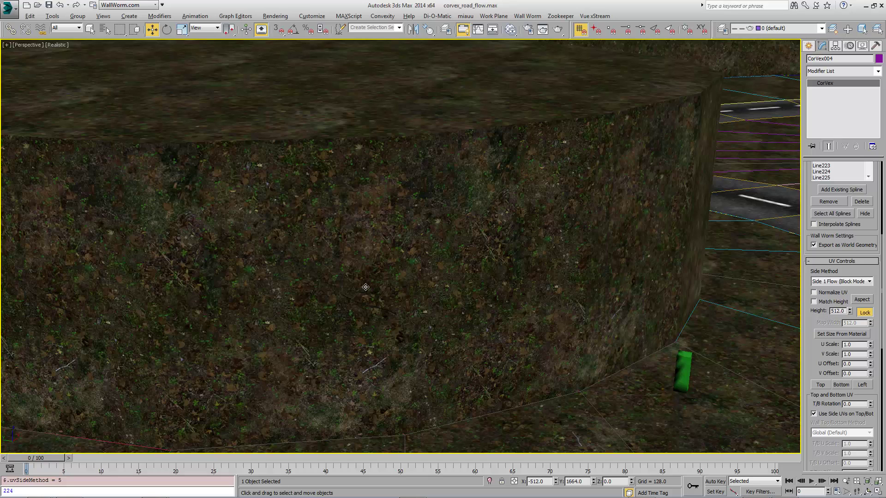
Step: Enable Tops in the stack selection of the inner verge, the road and the outer verge
middle_click_drag(529, 255, 504, 254, "alt")
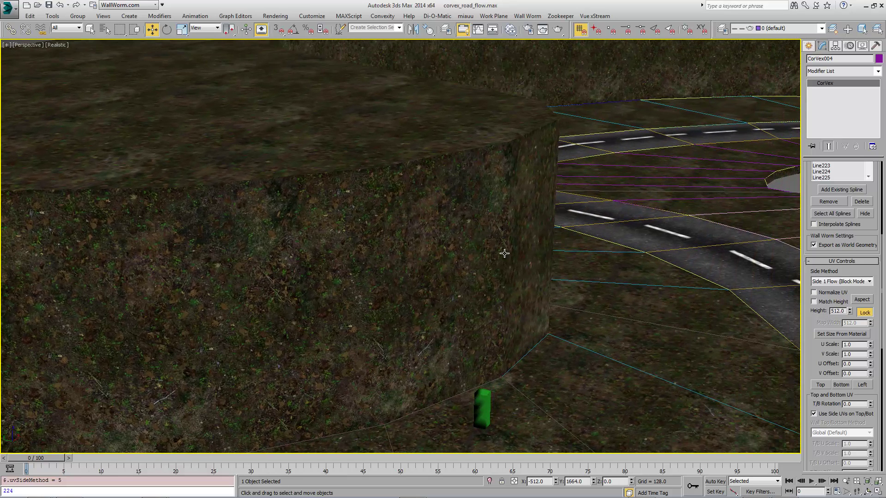
middle_click_drag(597, 209, 489, 223, "alt")
middle_click_drag(489, 222, 449, 319)
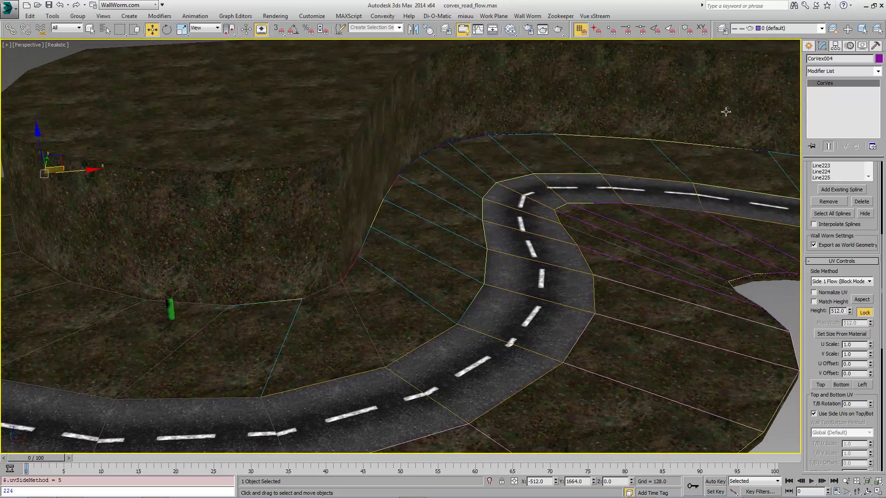
middle_click_drag(663, 154, 565, 251)
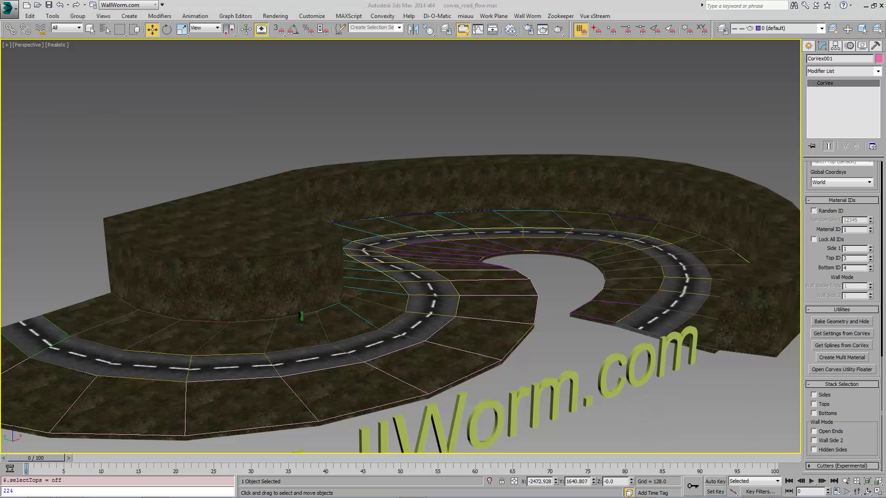
left_click(608, 309)
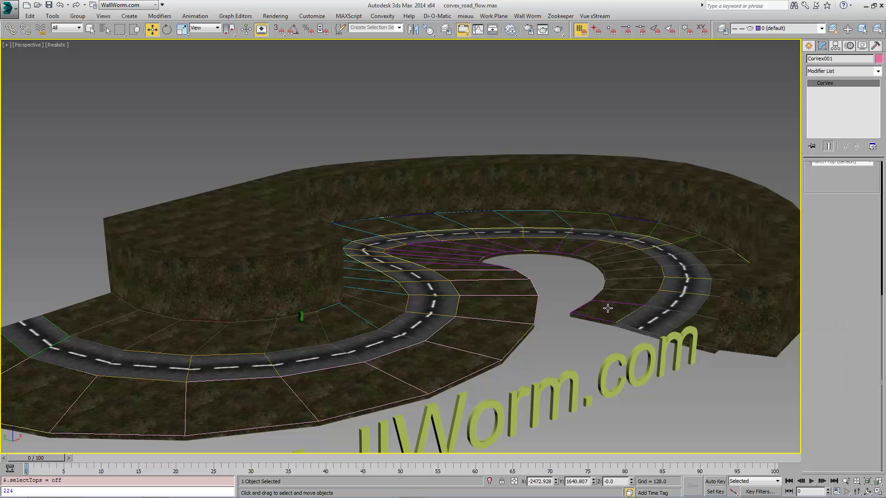
left_click(814, 405)
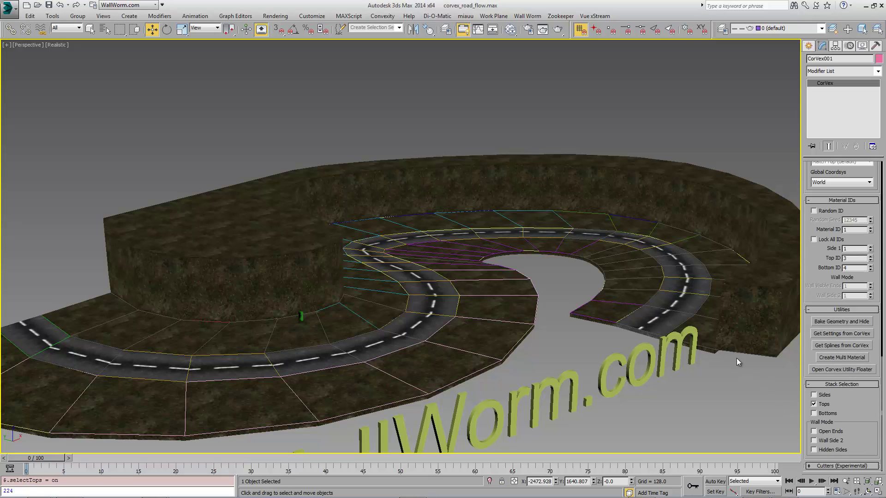
left_click(665, 322)
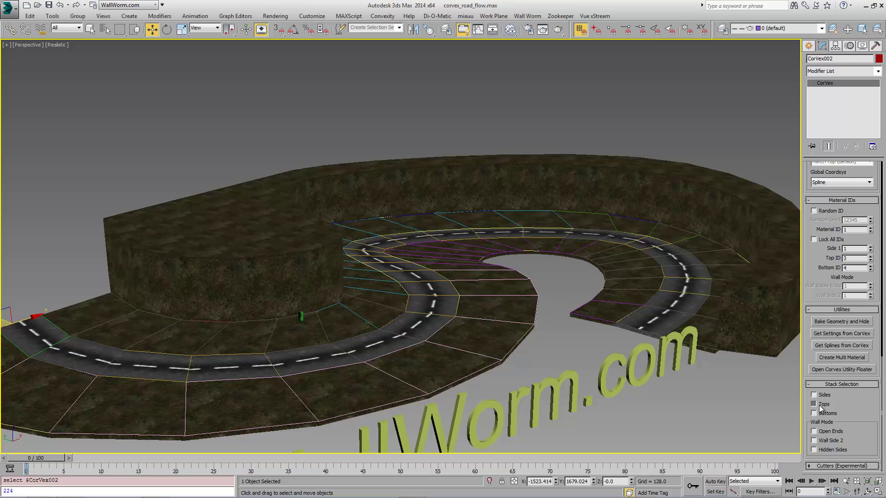
left_click(814, 404)
left_click(707, 328)
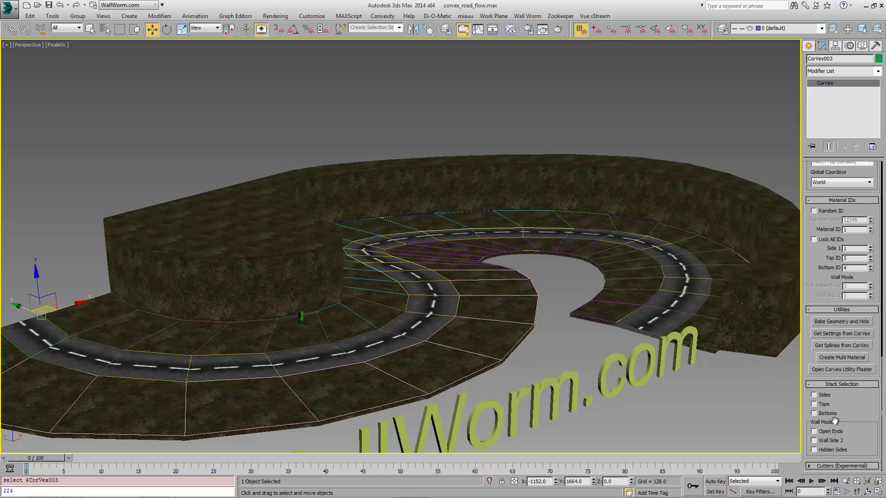
left_click(818, 405)
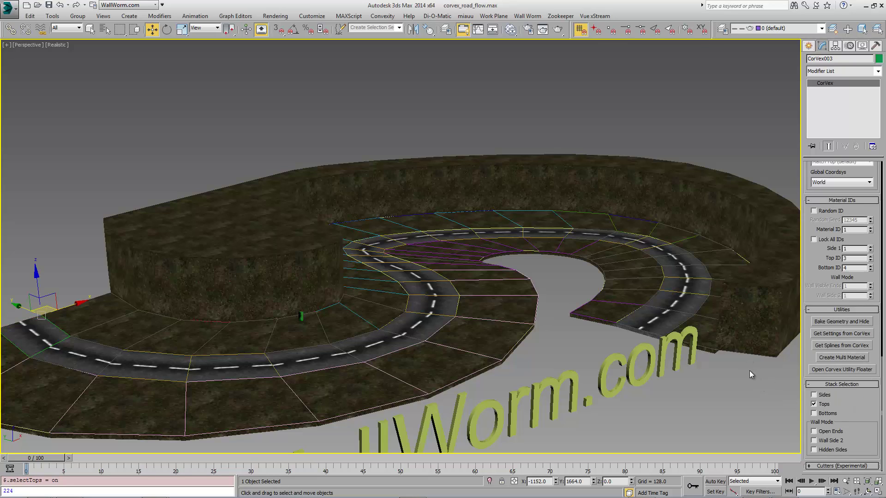
Step: Enable both Sides and Tops in the cliff's stack selection
left_click(746, 298)
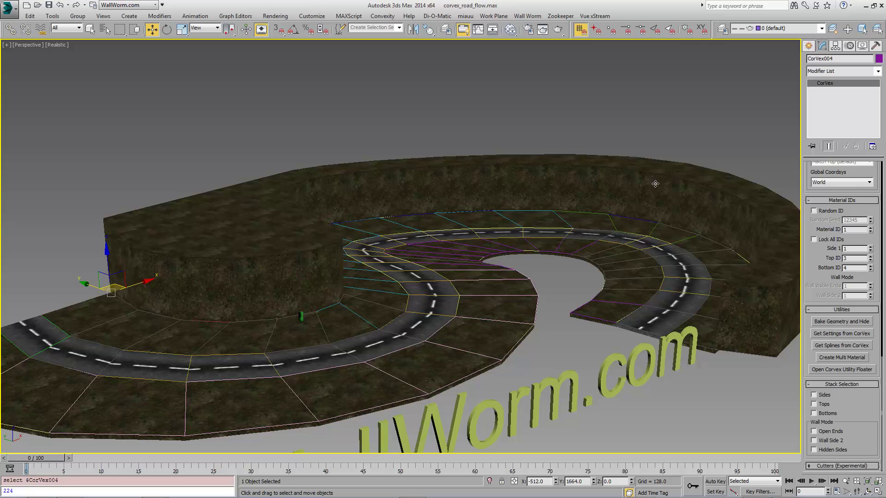
left_click(821, 395)
left_click(813, 404)
Step: Add a Poly Select modifier to the cliff and switch it to polygon level
middle_click_drag(751, 314, 627, 351)
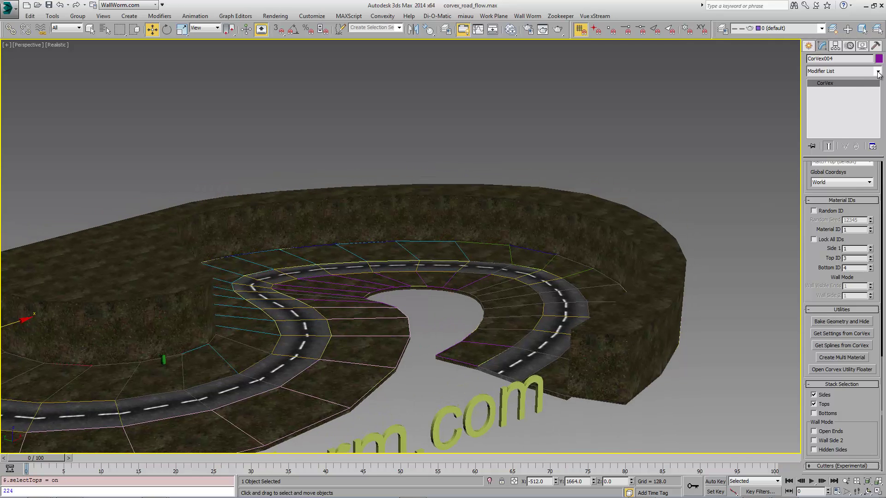
left_click(878, 73)
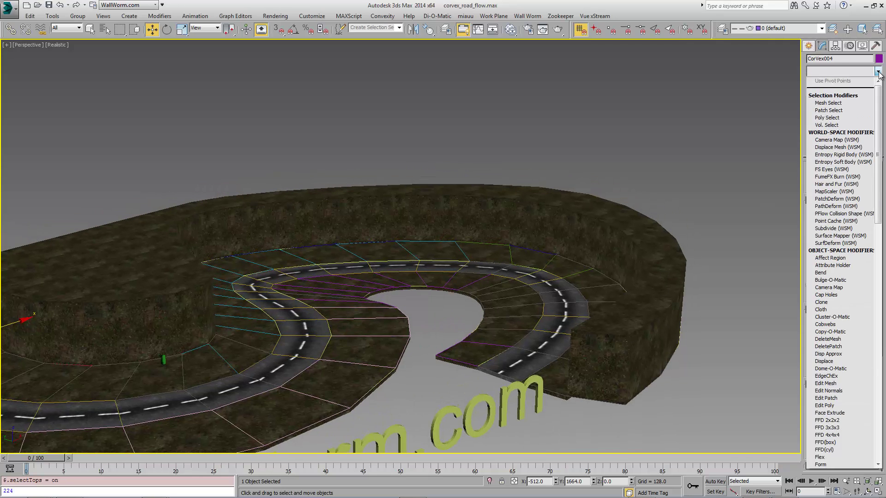
left_click(827, 118)
left_click(852, 177)
Step: Select the cliff's top polygons and its road-facing side polygons, with Ignore Backfaces turned on
key("q")
middle_click_drag(615, 349, 348, 248, "alt")
key("ctrl+z")
left_click(701, 218)
left_click(209, 221)
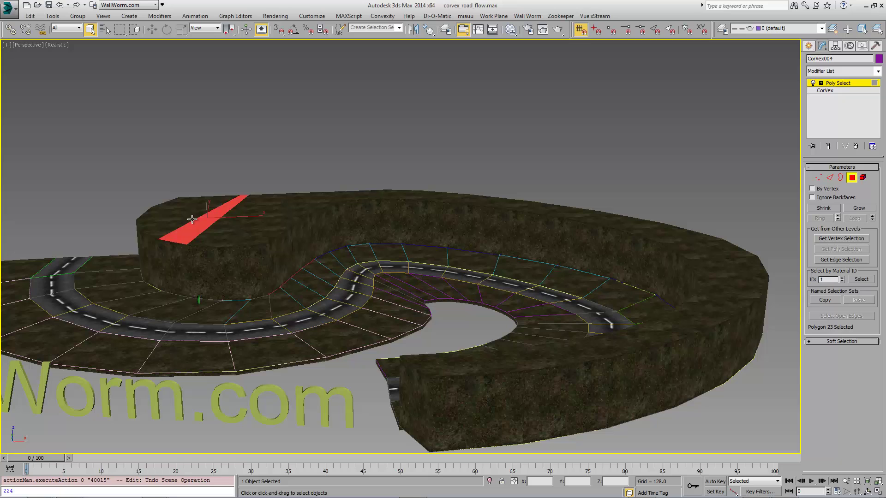
left_click(192, 219, "ctrl")
left_click(169, 214, "ctrl")
left_click(164, 208, "ctrl")
left_click(812, 197)
middle_click_drag(446, 281, 468, 247, "alt")
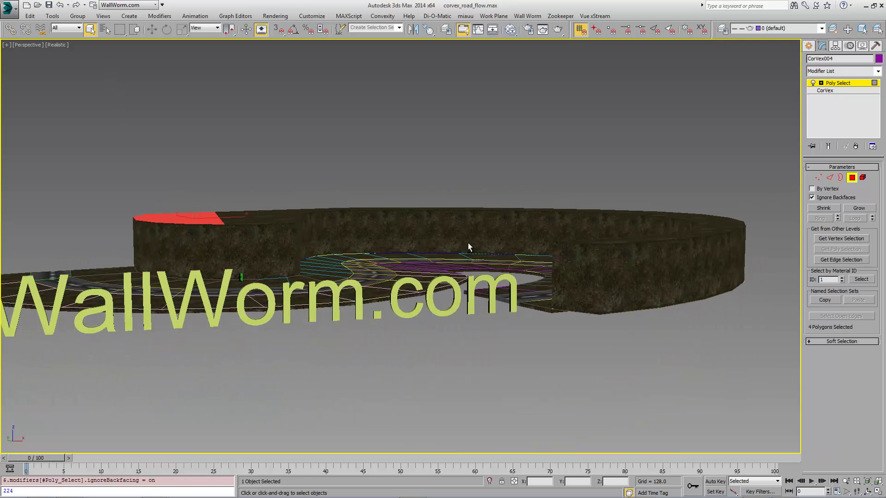
left_click_drag(306, 241, 305, 241)
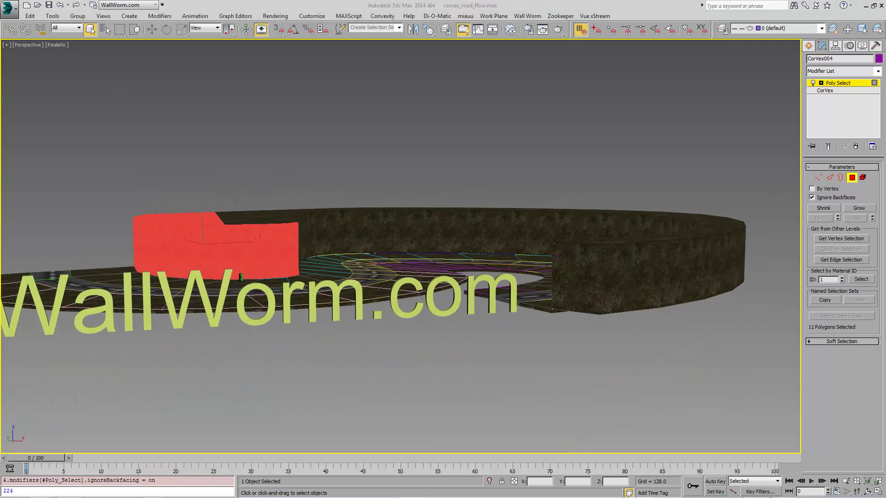
middle_click_drag(305, 241, 307, 345, "alt")
middle_click_drag(561, 278, 552, 294, "alt")
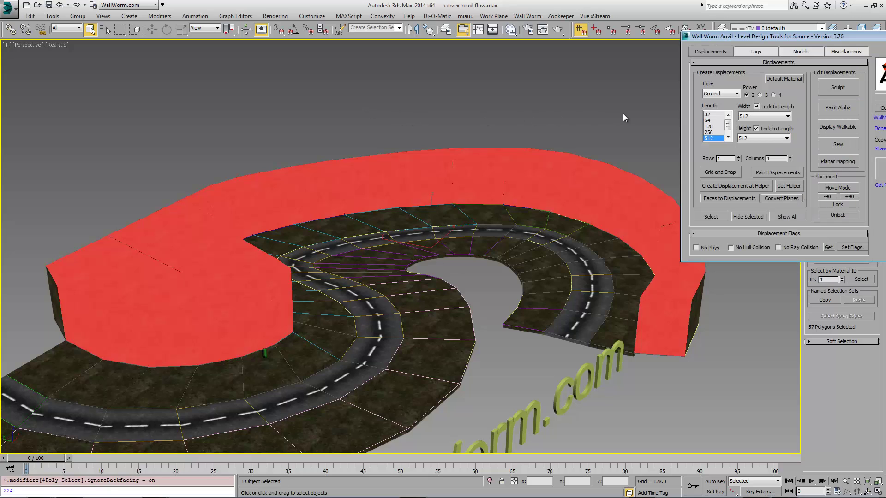
Step: Leave polygon level, add the road and both verges to the cliff selection, and convert their selected faces to ground displacements of power 2
left_click_drag(743, 38, 775, 226)
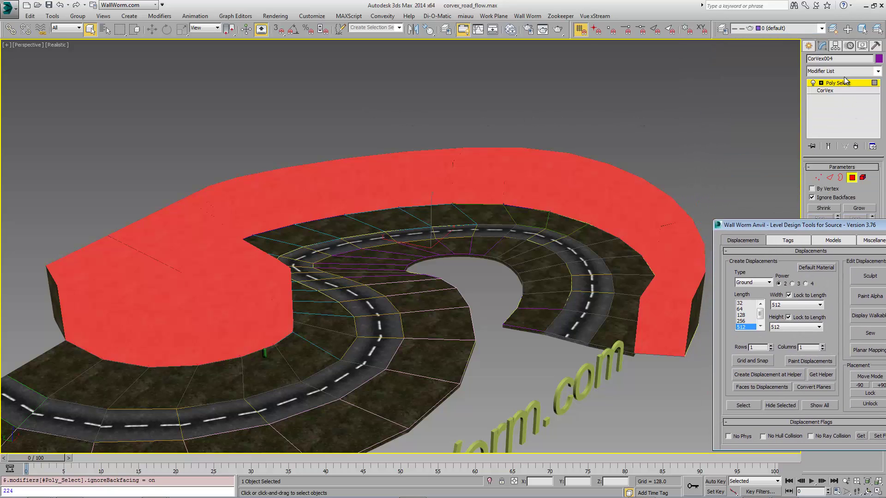
left_click(846, 86)
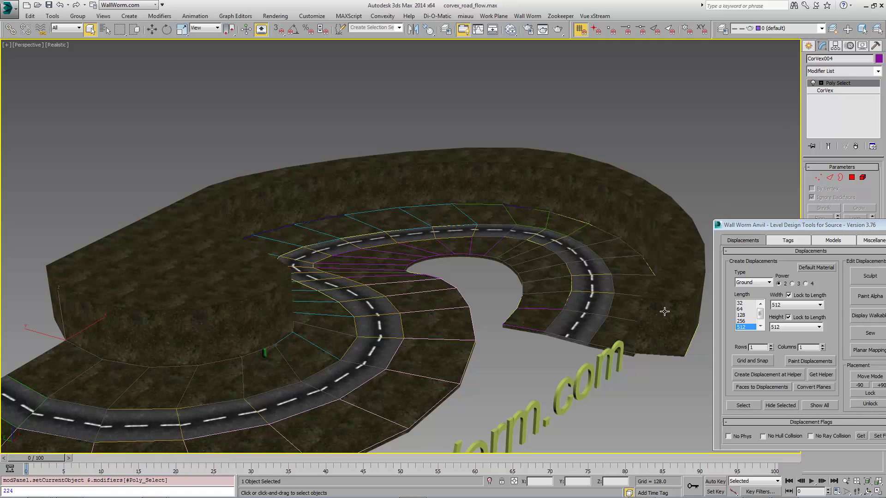
left_click(617, 328, "ctrl")
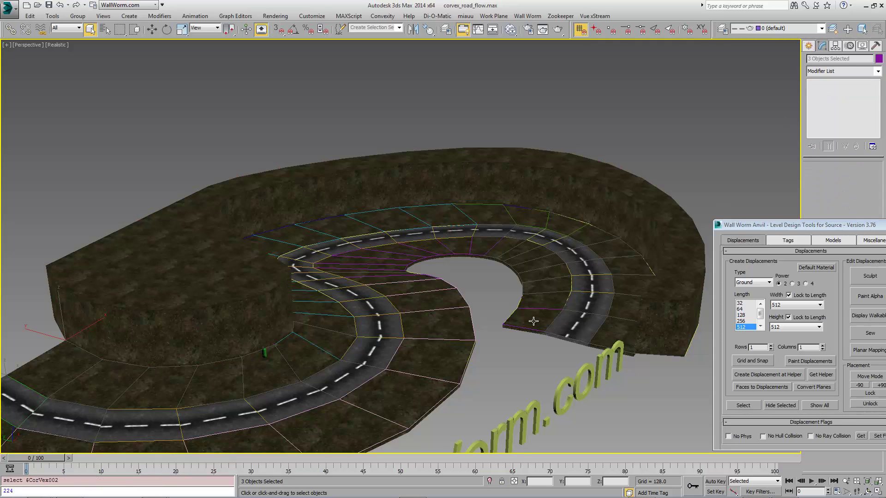
left_click_drag(774, 225, 619, 120)
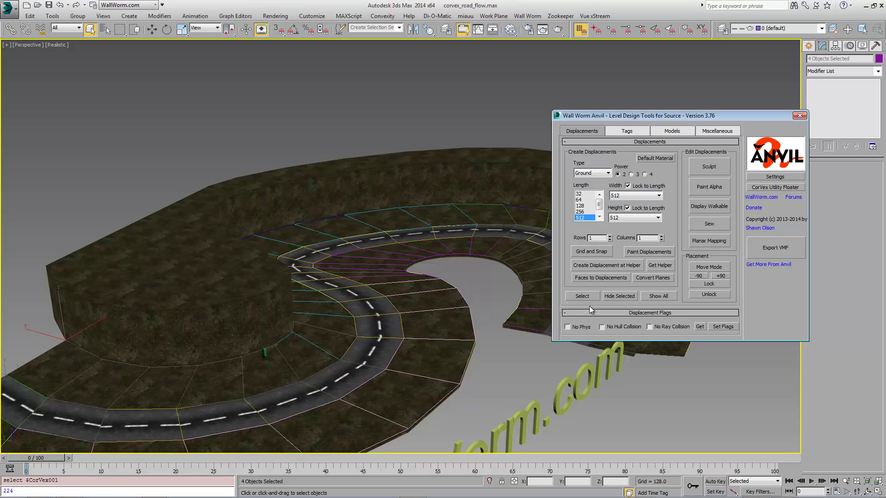
left_click(589, 277)
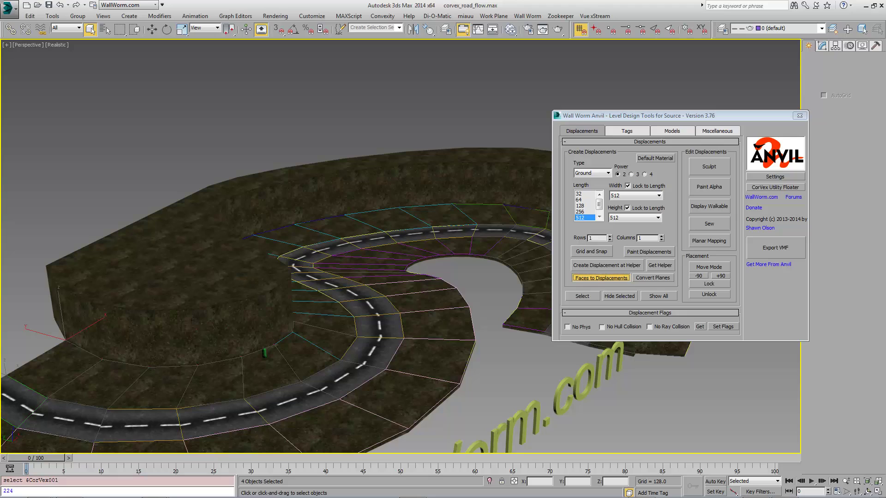
Step: Start a Sculpt session on the new displacements and switch it to Paint Alpha
left_click_drag(733, 117, 737, 343)
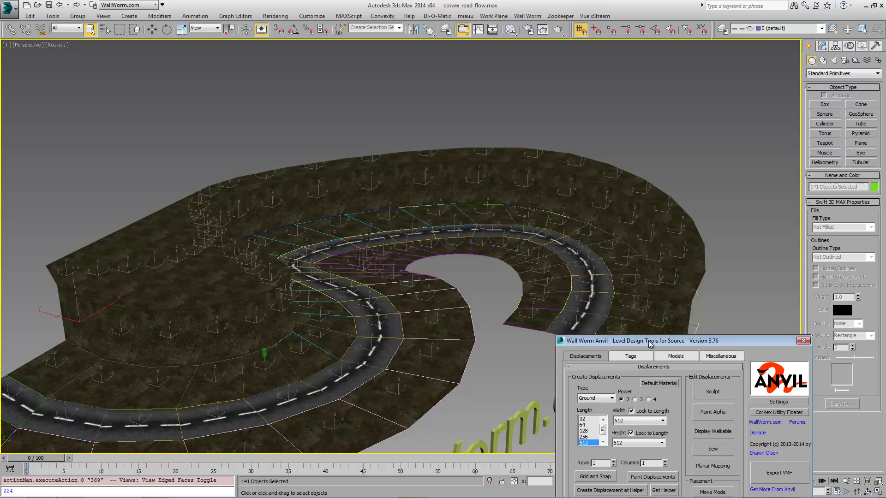
left_click_drag(649, 343, 584, 267)
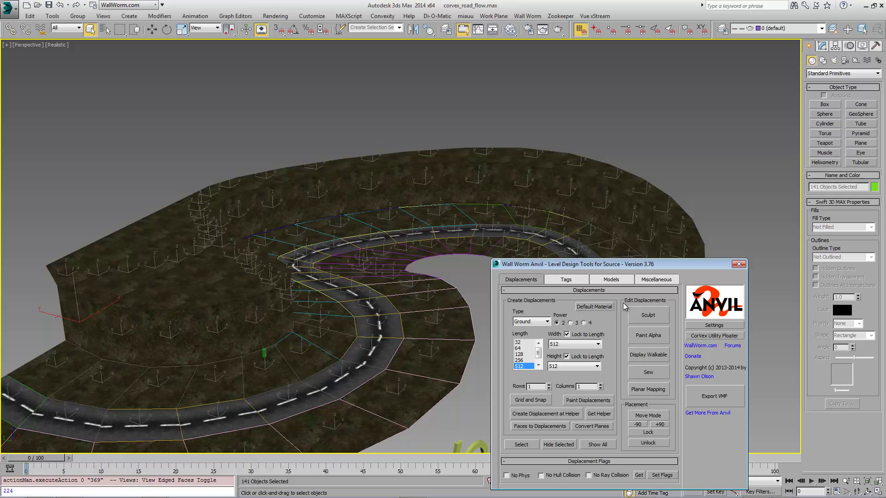
left_click(648, 317)
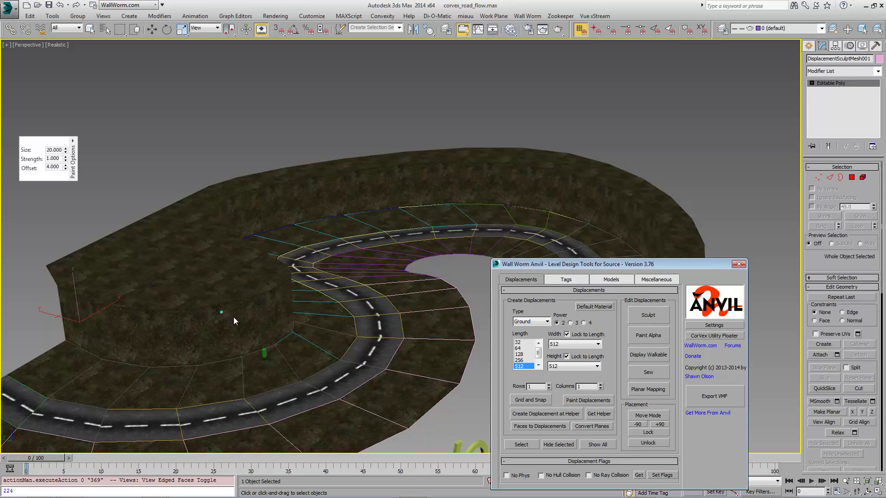
left_click(648, 336)
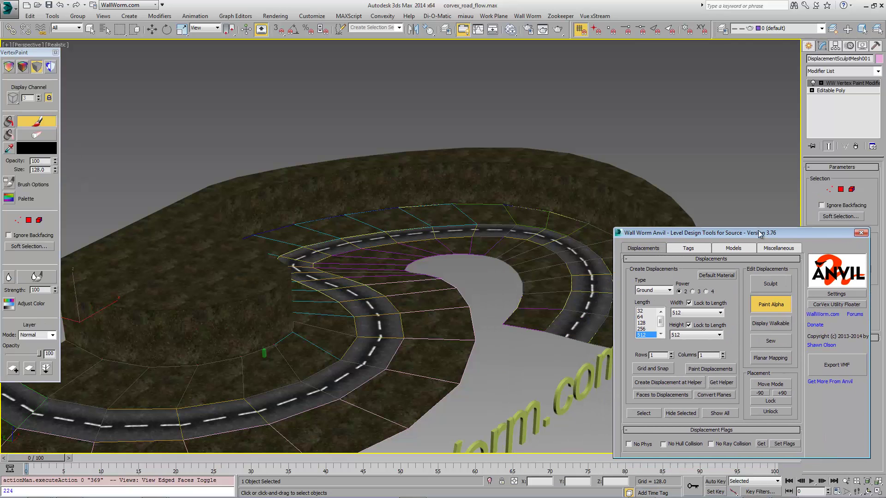
Step: Paint black vertex alpha over the cliff's road-facing sides and rim at 100 opacity to blend in the rock texture
scroll(225, 340, "up", 5)
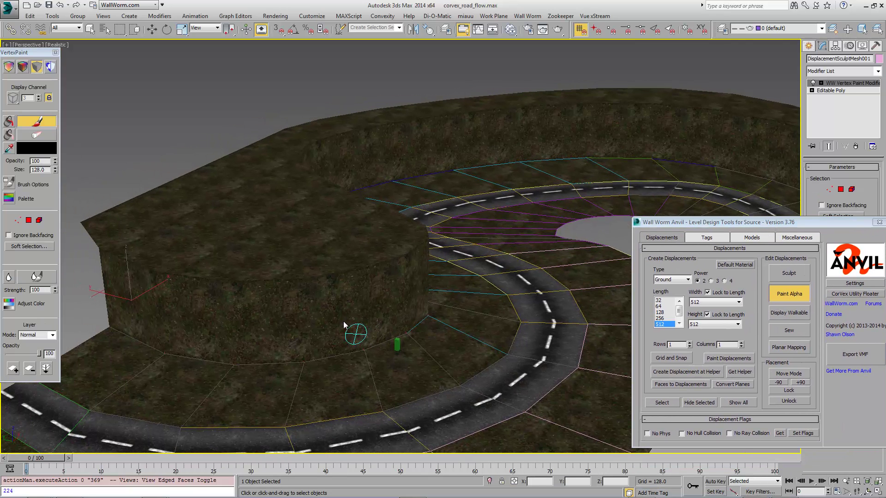
mouse_move(270, 295)
left_mouse_down()
mouse_move(253, 306)
mouse_move(297, 301)
mouse_move(226, 292)
mouse_move(233, 310)
mouse_move(131, 275)
mouse_move(346, 306)
left_mouse_up()
middle_click_drag(346, 306, 329, 265, "alt")
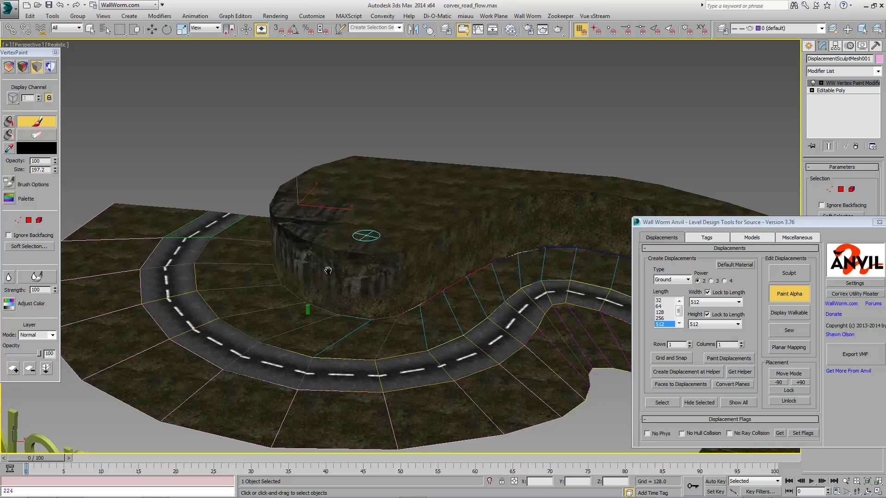
mouse_move(400, 184)
left_mouse_down()
mouse_move(469, 247)
mouse_move(348, 261)
mouse_move(447, 251)
mouse_move(492, 236)
left_mouse_up()
middle_click_drag(493, 236, 360, 248, "alt")
mouse_move(360, 248)
left_mouse_down()
mouse_move(445, 265)
mouse_move(516, 257)
left_mouse_up()
mouse_move(516, 257)
middle_mouse_down("alt")
mouse_move(390, 300)
mouse_move(429, 259)
middle_mouse_up("alt")
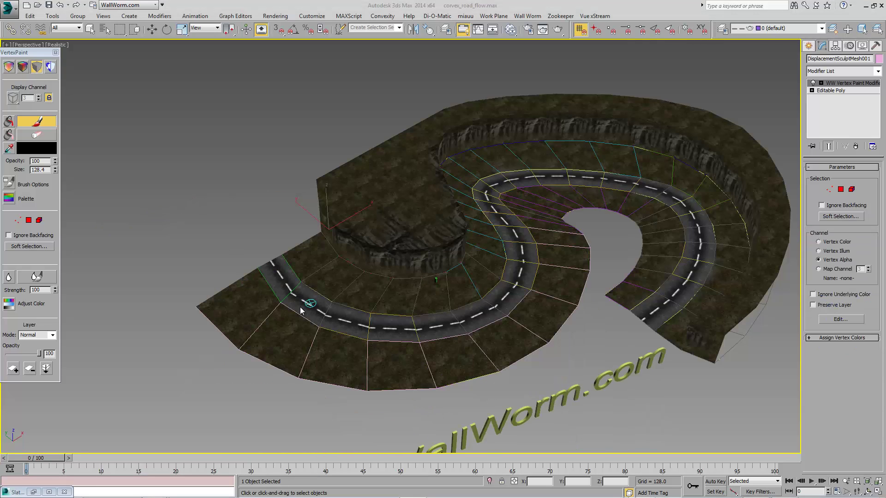
scroll(285, 261, "up", 5)
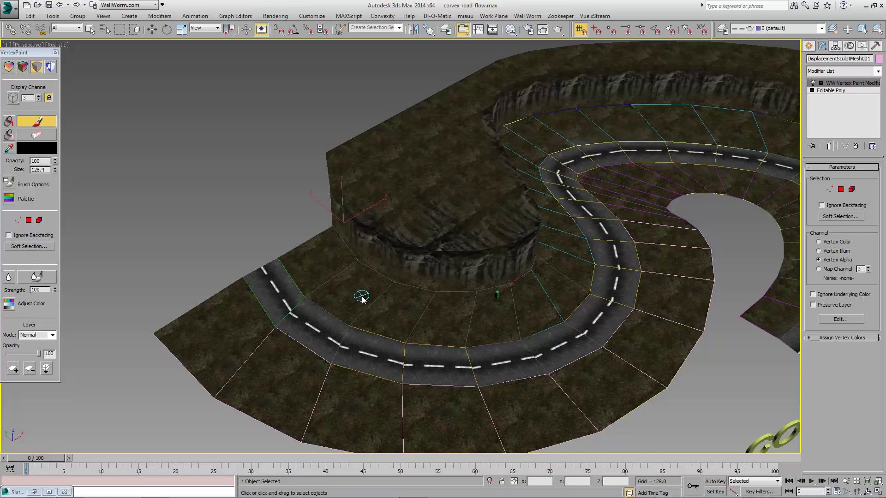
Step: Paint black vertex alpha along both edges of the road to blend the asphalt into the grassy verges
key("F4")
middle_click_drag(298, 300, 259, 299)
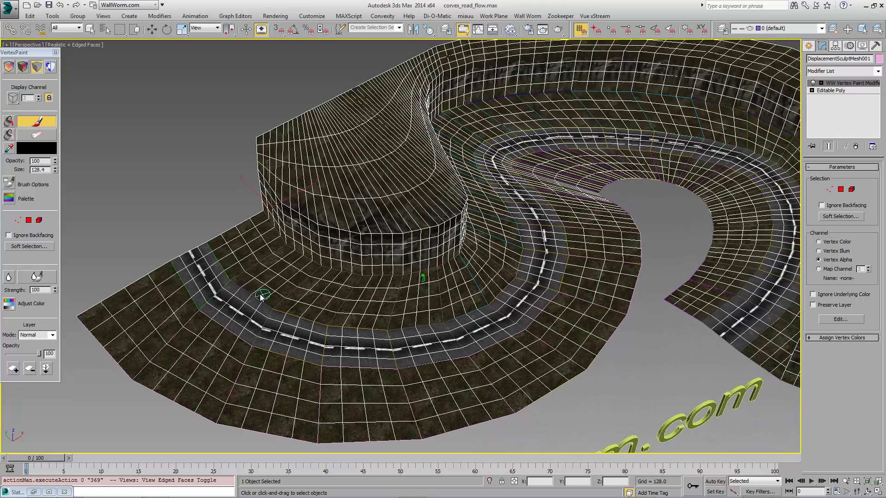
key("F4")
mouse_move(211, 249)
left_mouse_down()
mouse_move(234, 282)
mouse_move(389, 326)
mouse_move(520, 227)
mouse_move(613, 130)
mouse_move(779, 165)
left_mouse_up()
middle_click_drag(779, 165, 696, 173)
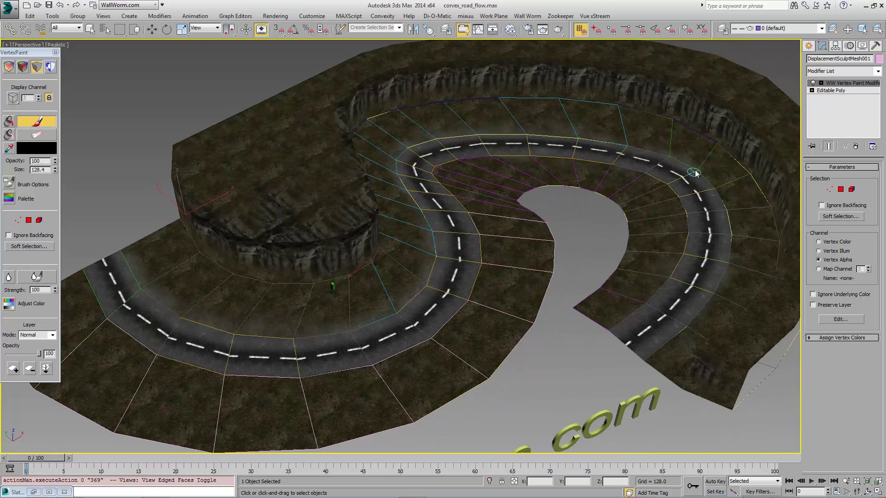
mouse_move(696, 173)
left_mouse_down()
mouse_move(683, 331)
mouse_move(656, 359)
left_mouse_up()
mouse_move(83, 272)
left_mouse_down()
mouse_move(103, 303)
mouse_move(340, 375)
mouse_move(480, 245)
mouse_move(531, 157)
mouse_move(676, 266)
mouse_move(671, 275)
left_mouse_up()
scroll(670, 275, "up", 3)
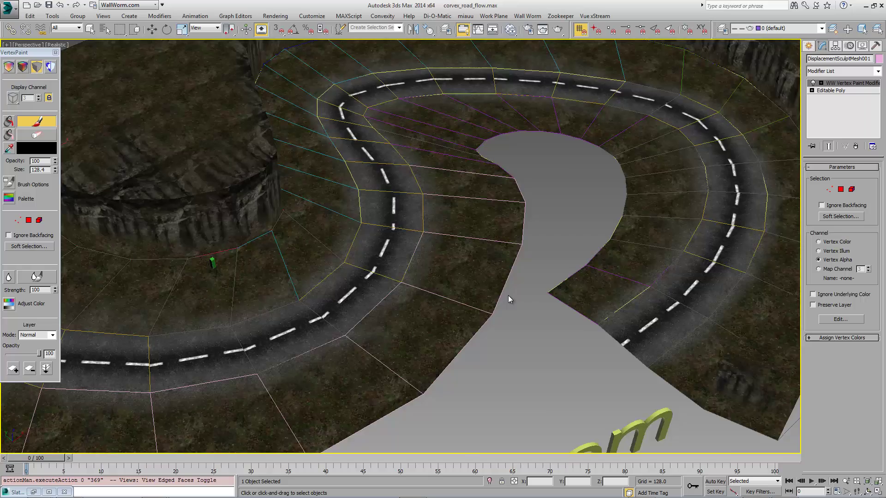
middle_click_drag(510, 300, 683, 323)
middle_click_drag(683, 323, 466, 308, "alt")
middle_click_drag(586, 277, 569, 289)
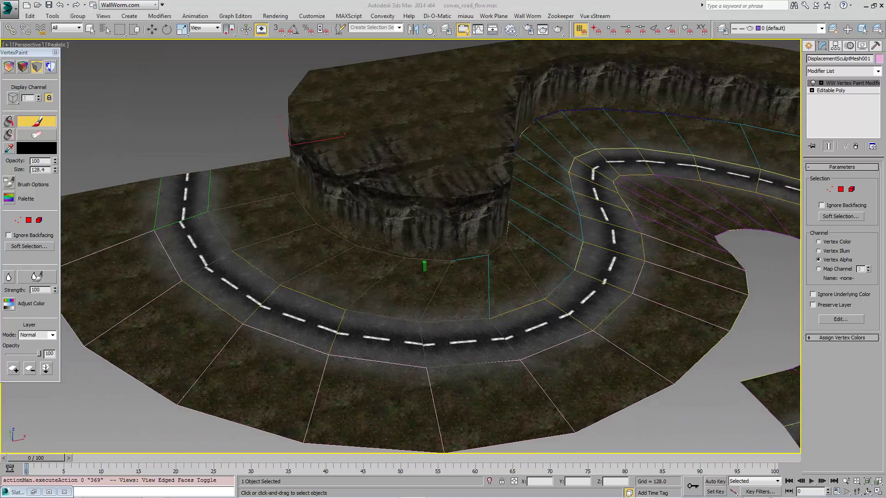
Step: End the alpha painting session and hide the Shapes category in the scene
left_click(809, 46)
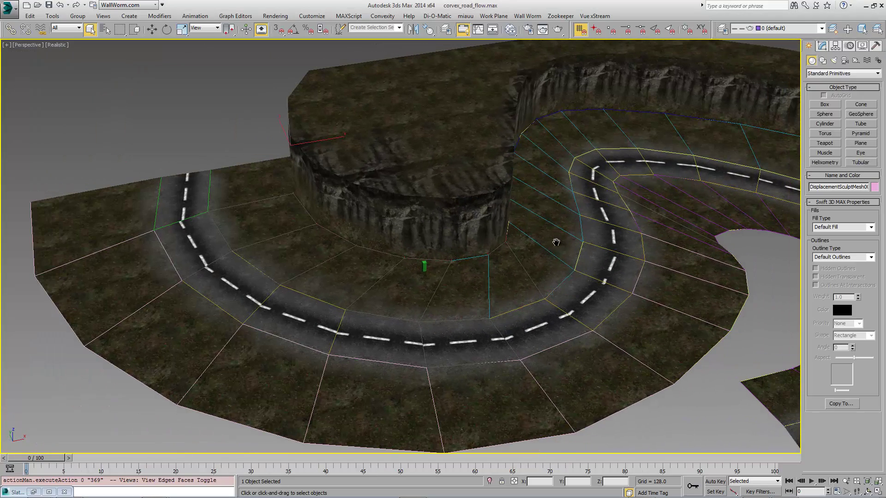
middle_click_drag(556, 242, 514, 250)
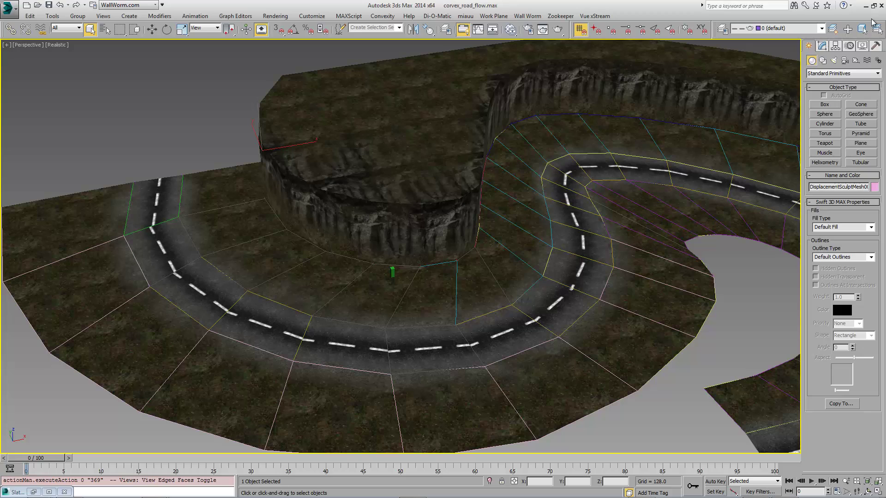
left_click(849, 47)
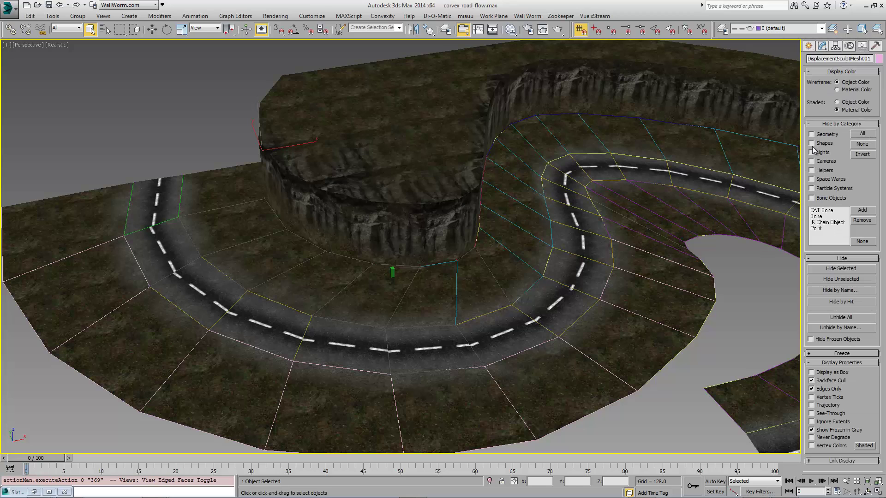
key("F4")
middle_click_drag(723, 276, 693, 277)
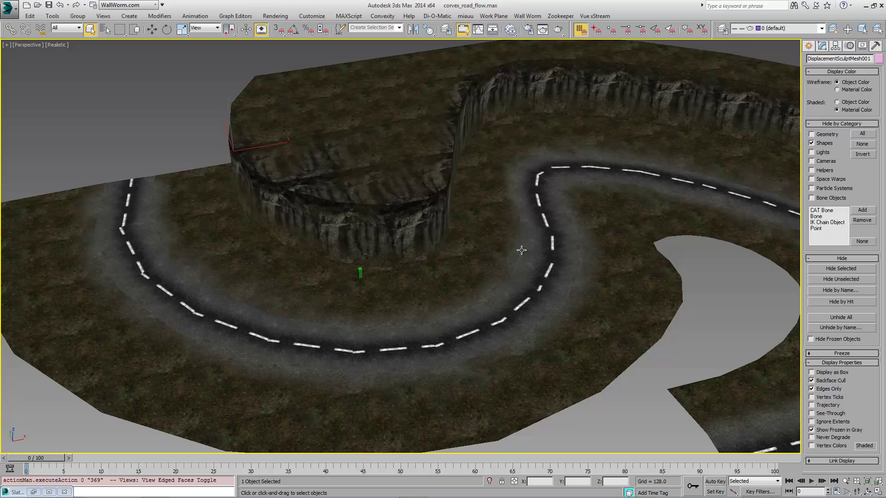
middle_click_drag(521, 250, 522, 264)
middle_click_drag(450, 255, 476, 253, "alt")
scroll(470, 255, "up", 5)
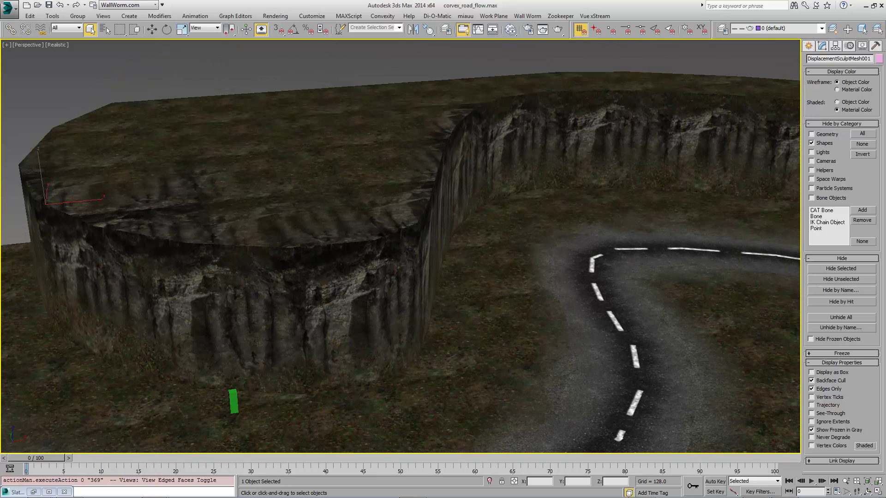
Step: Select the edge loop along the cliff-side edge of the road on the sculpt mesh, with edged faces shown
left_click(822, 46)
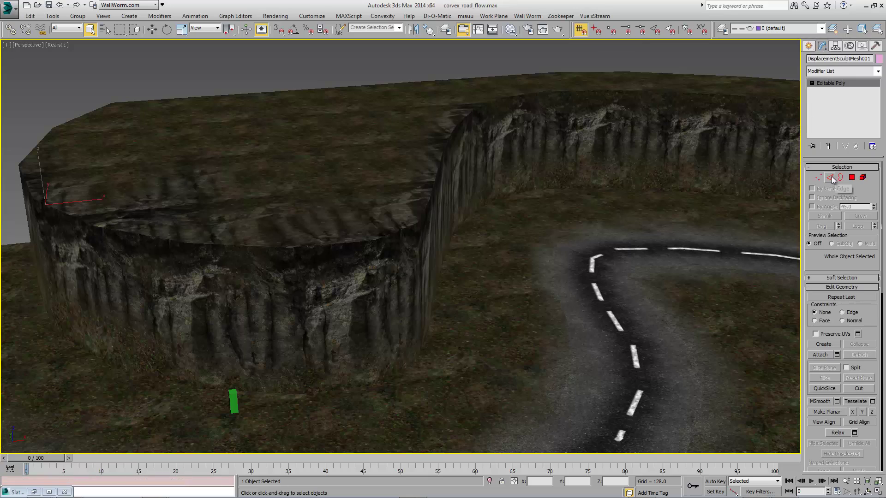
left_click(829, 177)
middle_click_drag(397, 249, 423, 210)
scroll(468, 315, "down", 2)
middle_click_drag(468, 314, 452, 314, "alt")
key("F4")
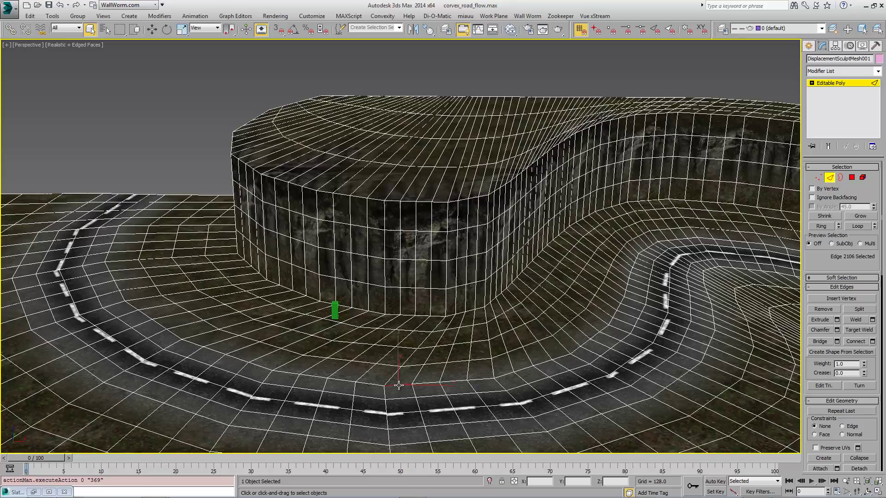
double_click(406, 382)
middle_click_drag(405, 382, 528, 322, "alt")
scroll(486, 363, "up", 2)
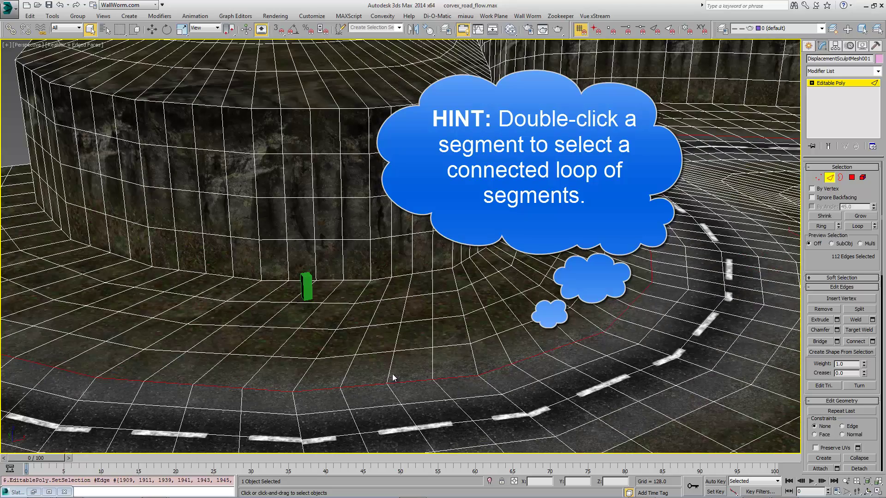
Step: Raise the selected roadside edge loop about 14 units along Z
right_click(485, 374)
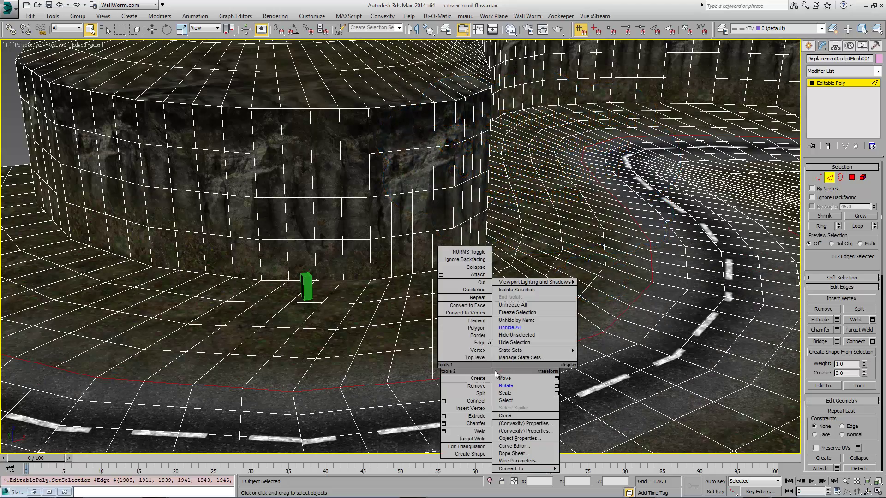
left_click(500, 378)
scroll(492, 373, "up", 1)
scroll(535, 346, "down", 8)
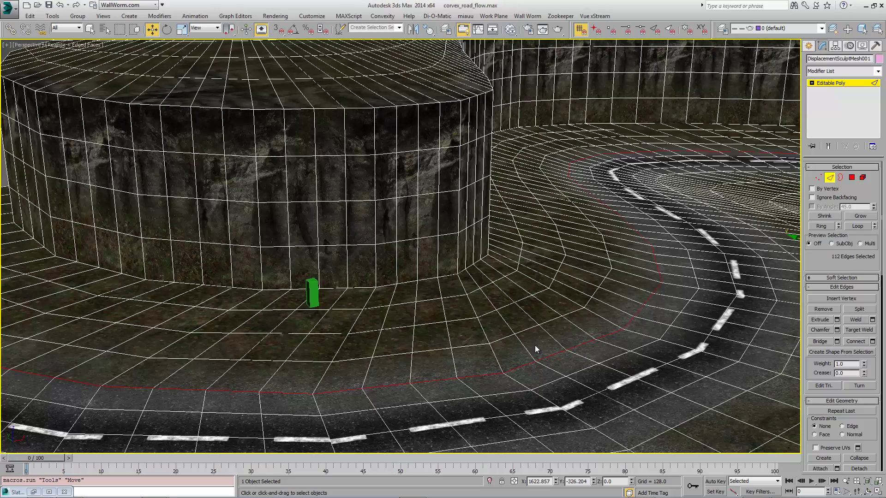
scroll(565, 339, "up", 5)
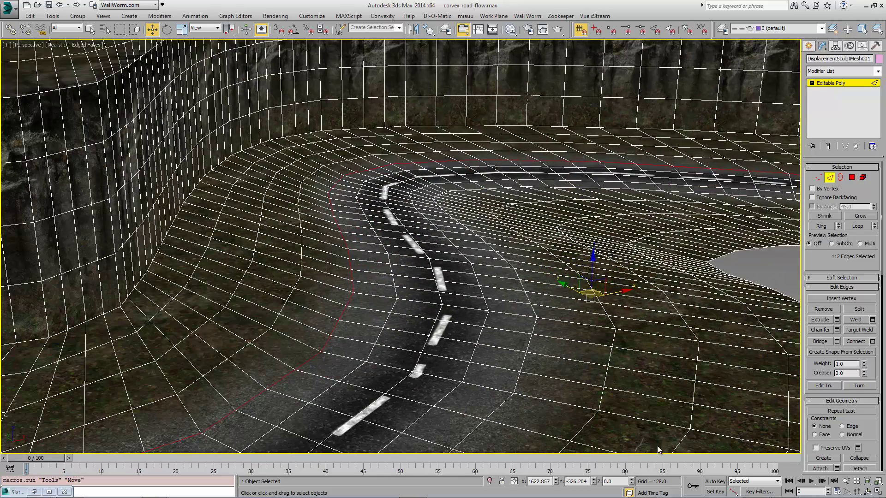
left_click_drag(633, 484, 633, 475)
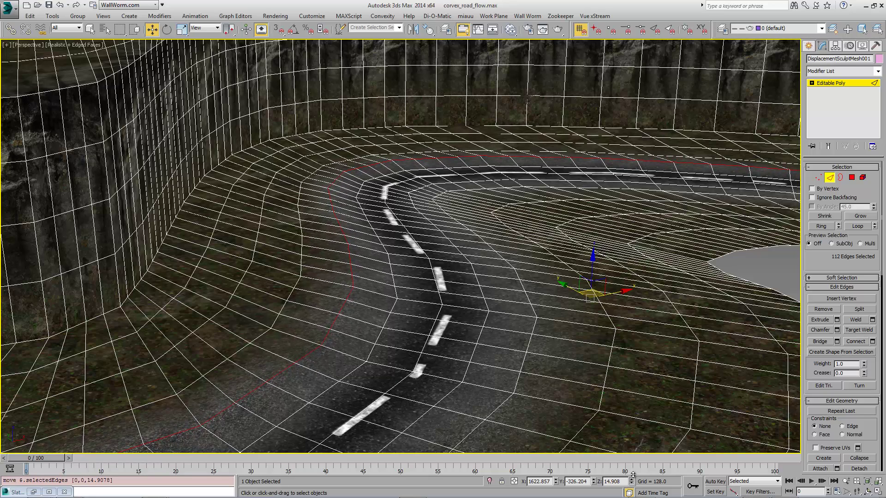
left_click_drag(633, 474, 633, 477)
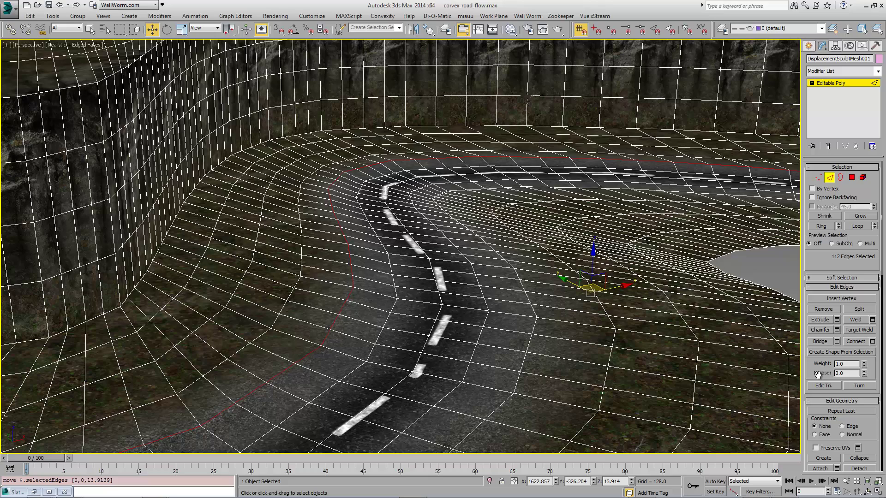
Step: Turn on soft selection with a falloff of about 75.4 and adjust the roadside loop's Z height slightly
left_click(820, 278)
left_click(823, 270)
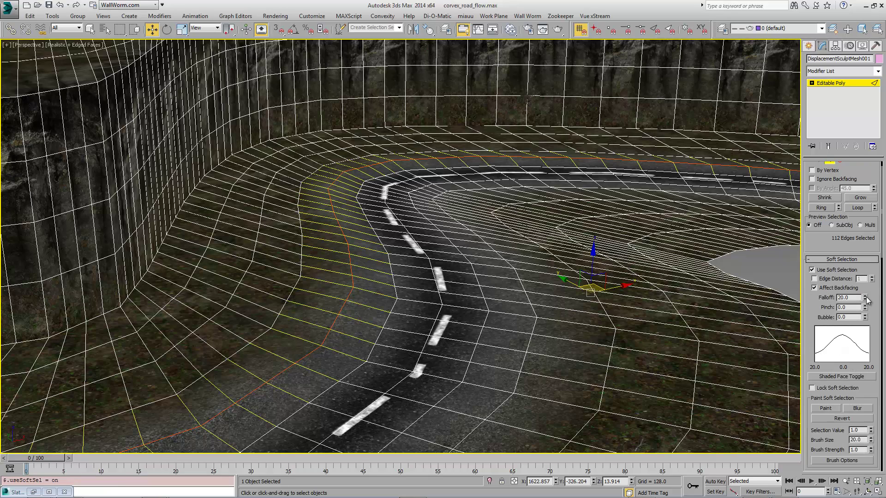
left_click_drag(866, 299, 867, 287)
left_click_drag(869, 229, 861, 176)
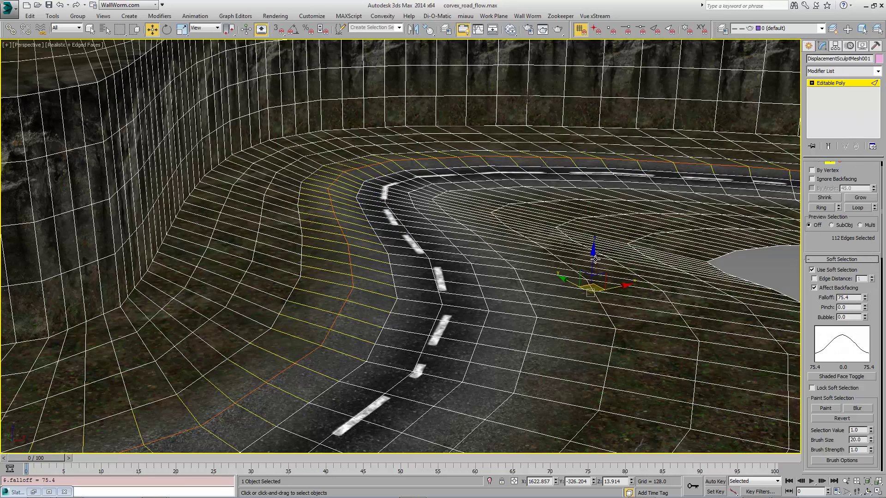
left_click_drag(632, 482, 632, 481)
Step: Select the cliff's top rim edge loop and scale it in X and Y to about 84 percent
middle_click_drag(391, 355, 518, 352, "alt")
middle_click_drag(428, 296, 326, 206, "alt")
double_click(229, 156)
key("r")
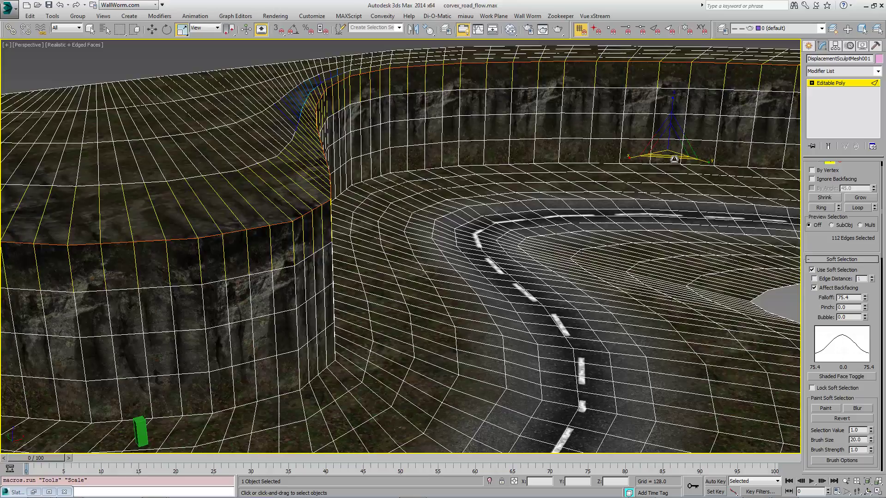
left_click_drag(673, 159, 680, 155)
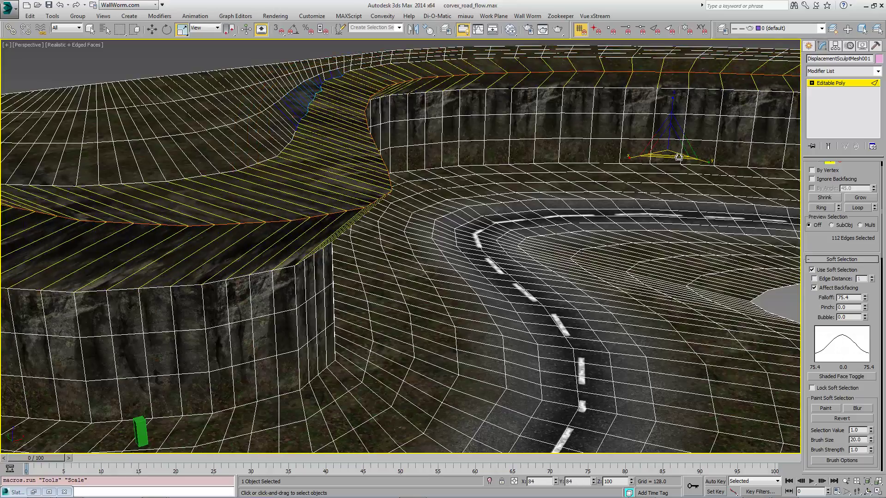
middle_click_drag(566, 203, 739, 283, "alt")
left_click_drag(787, 264, 789, 263)
middle_click_drag(788, 263, 576, 228, "alt")
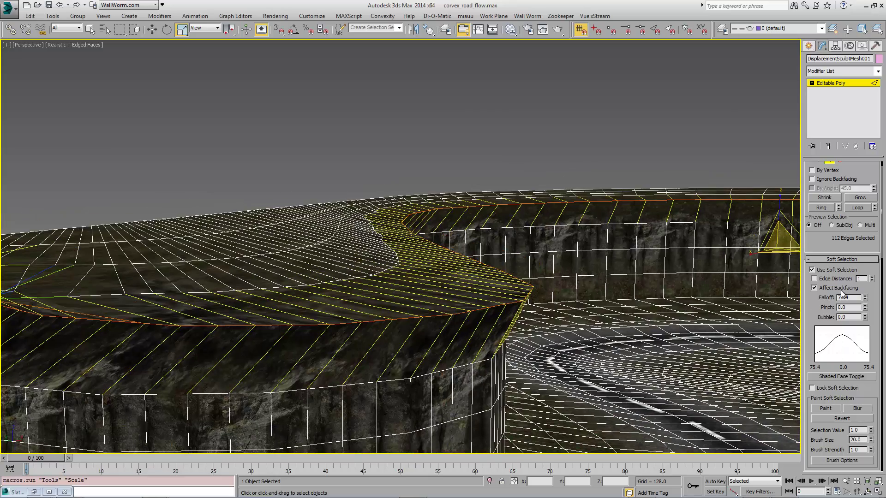
Step: Turn off soft selection and leave edge level on the sculpt mesh
left_click(813, 269)
middle_click_drag(554, 280, 550, 292, "alt")
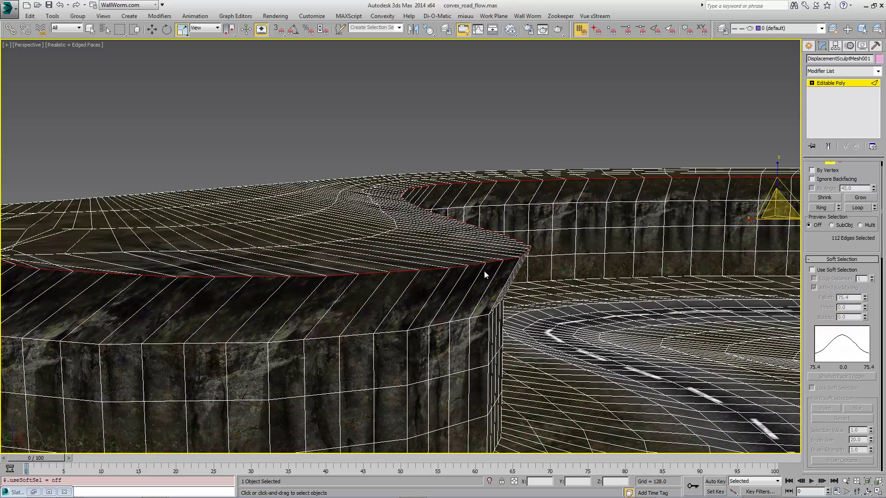
left_click(841, 82)
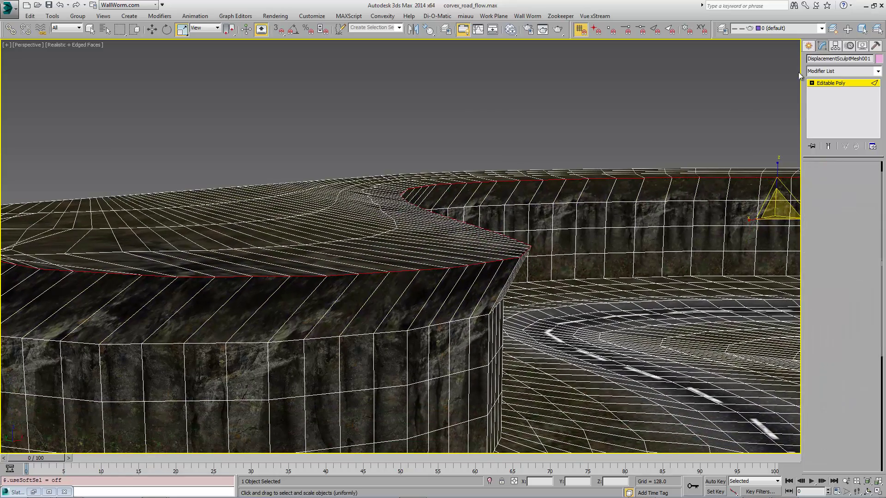
Step: Smooth the near cliff wall and its rim with the Relax/Soften paint deform brush at size 300
left_click(464, 30)
left_click(464, 30)
left_click(363, 56)
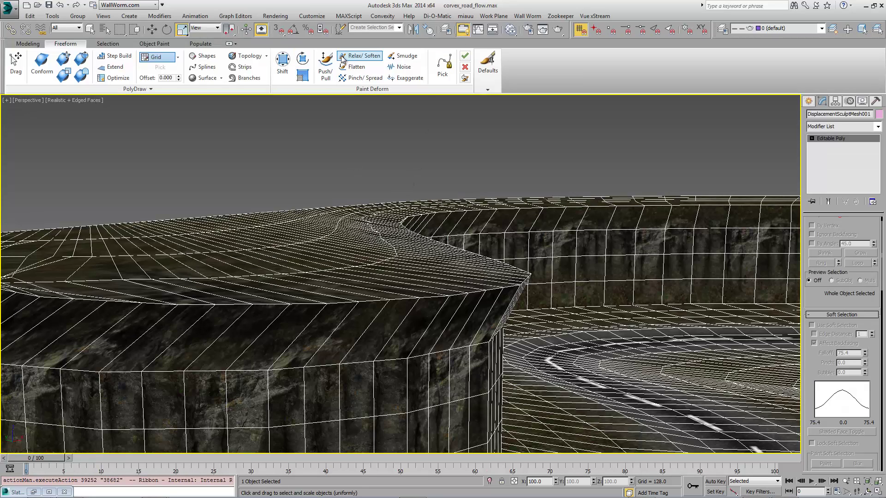
double_click(53, 151)
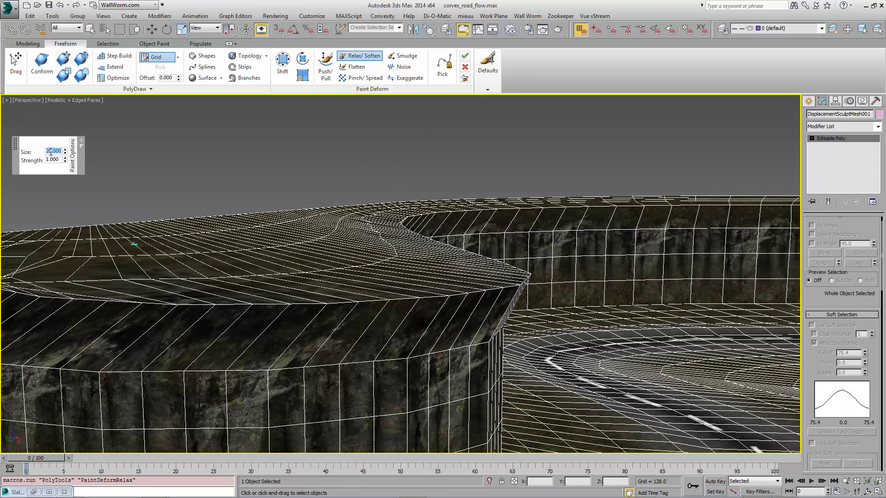
type("300")
key("Return")
left_click_drag(408, 360, 307, 336)
middle_click_drag(299, 334, 308, 202)
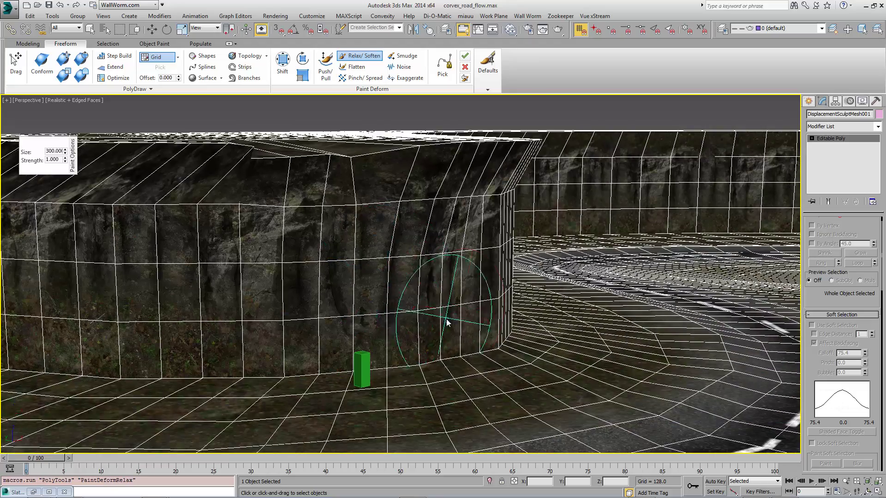
left_click_drag(447, 320, 206, 331)
scroll(205, 331, "down", 3)
mouse_move(484, 249)
middle_mouse_down("alt")
mouse_move(500, 267)
mouse_move(497, 224)
middle_mouse_up("alt")
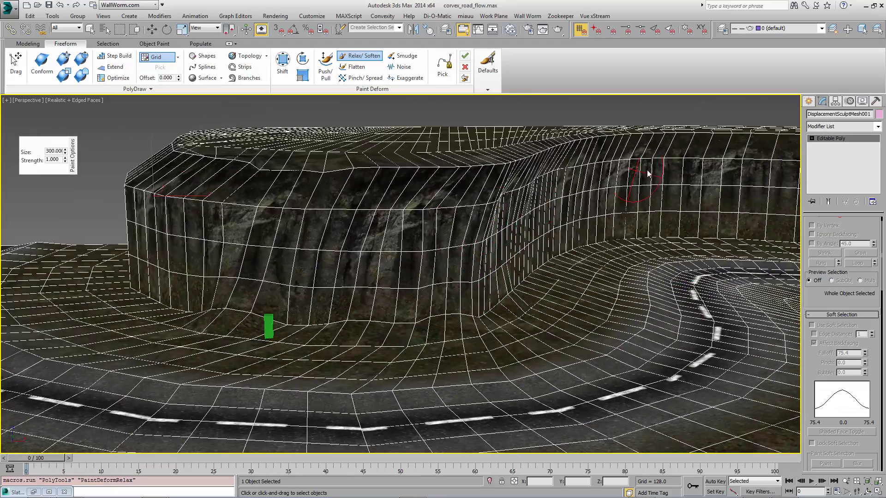
Step: Relax the rest of the cliff wall around its outer end and base, and turn off the edged-faces display
scroll(347, 330, "up", 4)
middle_click_drag(347, 330, 618, 263)
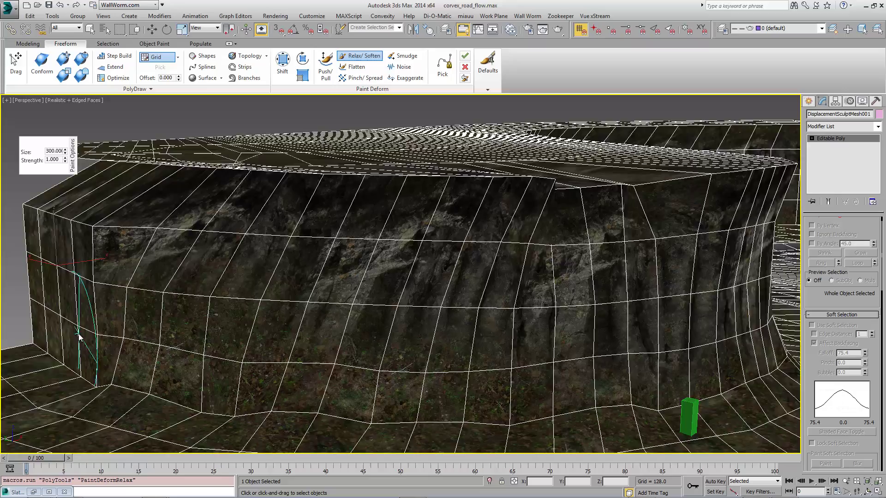
scroll(471, 302, "down", 2)
scroll(533, 300, "up", 2)
middle_click_drag(678, 320, 346, 312)
scroll(346, 312, "down", 3)
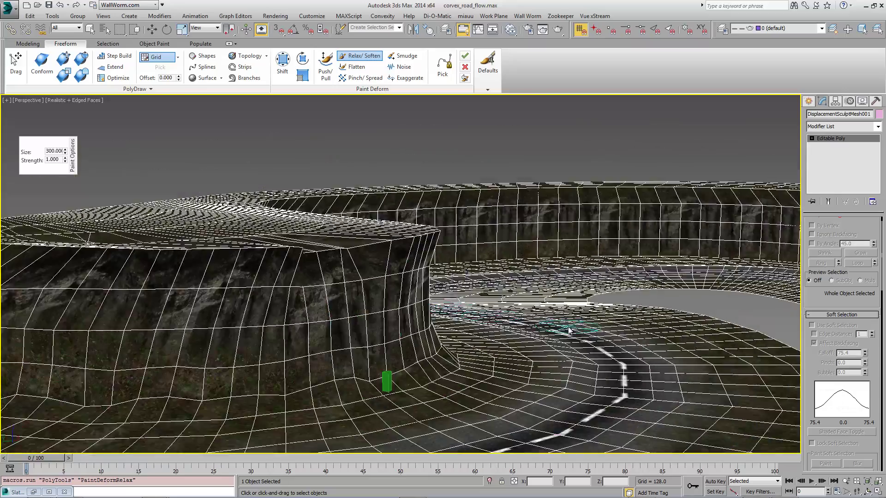
mouse_move(575, 324)
middle_mouse_down("alt")
mouse_move(590, 341)
mouse_move(543, 264)
middle_mouse_up("alt")
key("F4")
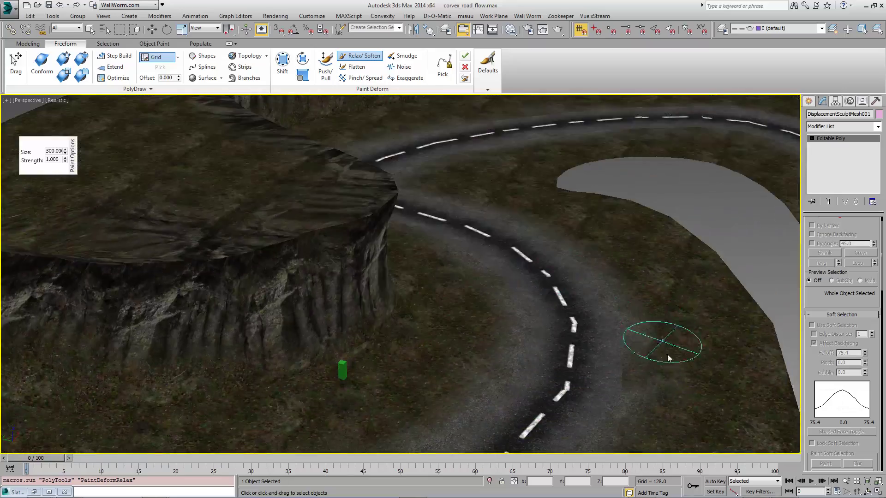
Step: Deform the verges beside the road with the Push/Pull brush at a size of about 332 to make the ground uneven
middle_click_drag(668, 332, 548, 325)
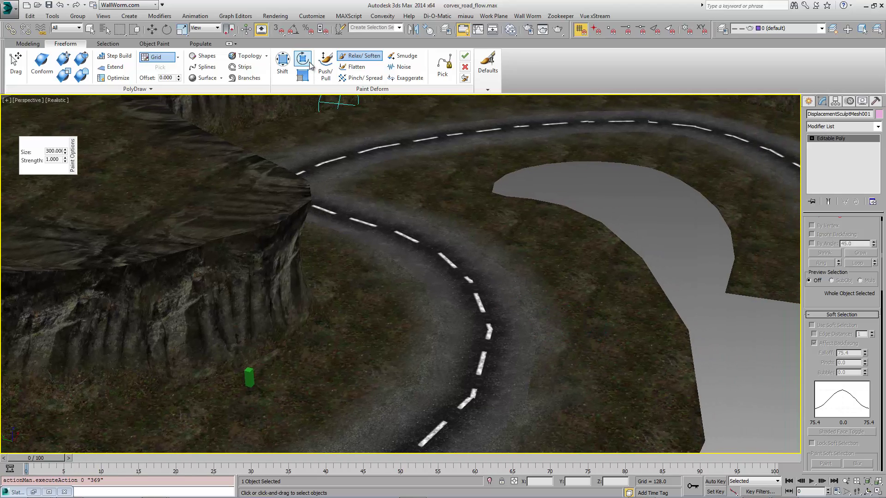
left_click(325, 67)
left_click_drag(596, 325, 590, 300, "ctrl+shift")
left_click_drag(588, 268, 421, 190)
mouse_move(565, 289)
middle_mouse_down("alt")
mouse_move(572, 262)
mouse_move(542, 252)
middle_mouse_up("alt")
left_click_drag(531, 373, 587, 223)
Step: Soften the deformed verge and the base of the far cliff with the Relax/Soften brush
left_click(360, 56)
left_click_drag(629, 194, 641, 196)
middle_click_drag(369, 208, 494, 399, "alt")
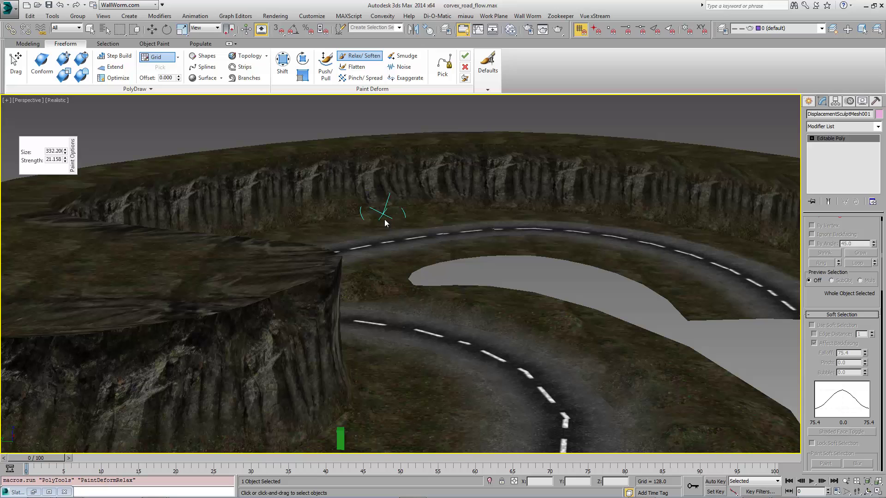
mouse_move(384, 216)
left_mouse_down()
mouse_move(347, 215)
mouse_move(326, 188)
left_mouse_up()
Step: Raise several spots along the far cliff's rim with the Shift brush to give it an uneven outline
left_click(326, 66)
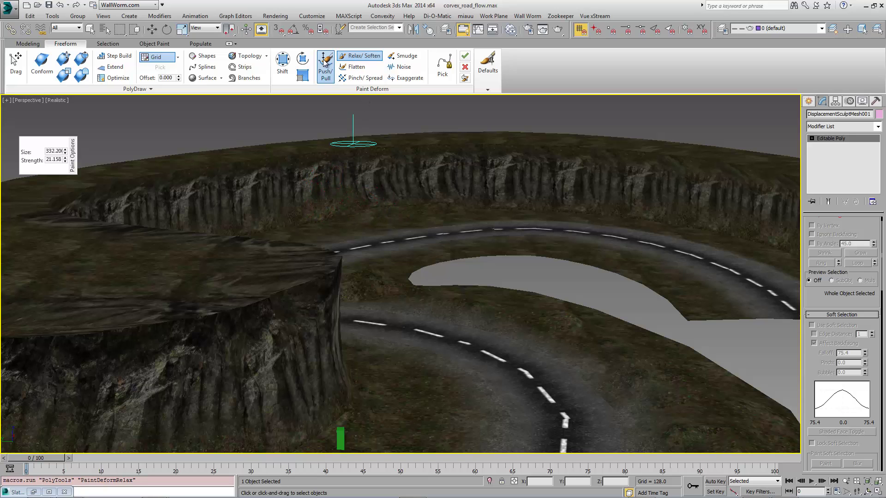
scroll(272, 207, "up", 5)
middle_click_drag(201, 198, 217, 138, "alt")
left_click(285, 66)
middle_click_drag(418, 261, 421, 212)
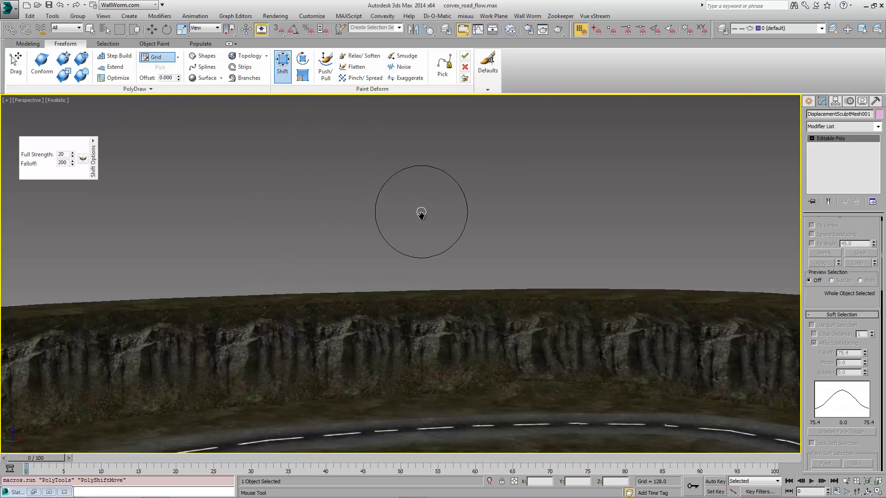
left_click_drag(433, 309, 433, 297)
left_click_drag(353, 320, 353, 306)
left_click_drag(554, 319, 551, 306)
left_click_drag(658, 321, 657, 308)
left_click_drag(251, 321, 250, 310)
Step: Pull the near cliff's outer corner up and outward with the Shift brush at full strength 289 and falloff 469
scroll(223, 293, "down", 4)
mouse_move(224, 293)
middle_mouse_down("alt")
mouse_move(182, 323)
mouse_move(181, 308)
middle_mouse_up("alt")
mouse_move(180, 306)
left_mouse_down()
mouse_move(169, 253)
mouse_move(247, 247)
left_mouse_up()
middle_click_drag(248, 248, 148, 238, "alt")
left_click_drag(148, 238, 146, 194)
left_click_drag(166, 227, 191, 212)
middle_click_drag(145, 242, 437, 297, "alt")
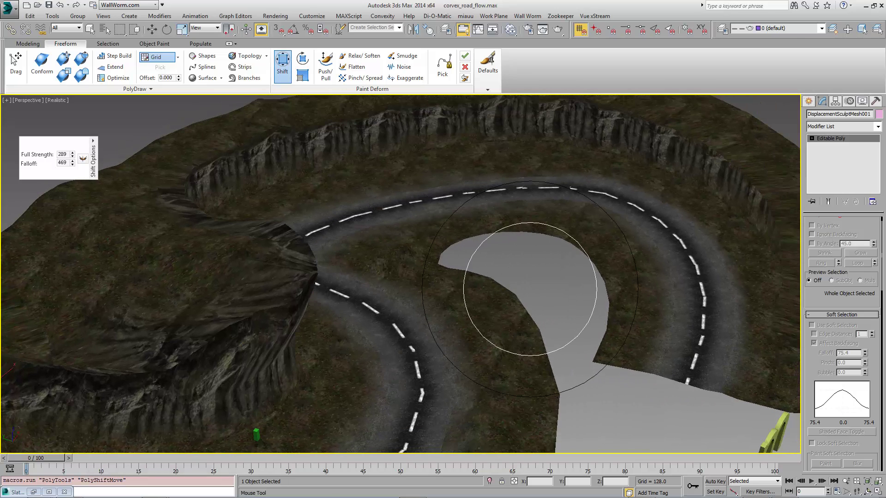
key("w")
Step: Examine the road, its lane markings and the reshaped cliffs from close up and from several angles
middle_click_drag(503, 318, 555, 179)
middle_click_drag(331, 437, 401, 364)
scroll(401, 364, "down", 4)
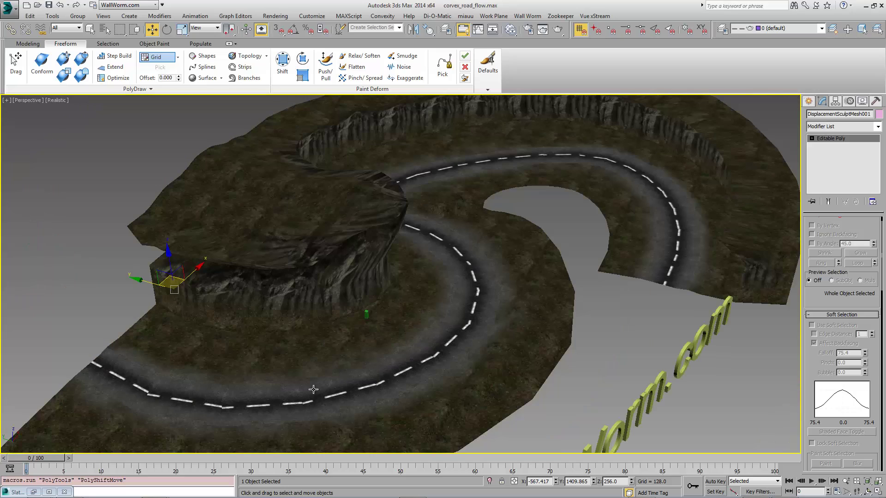
scroll(385, 355, "up", 5)
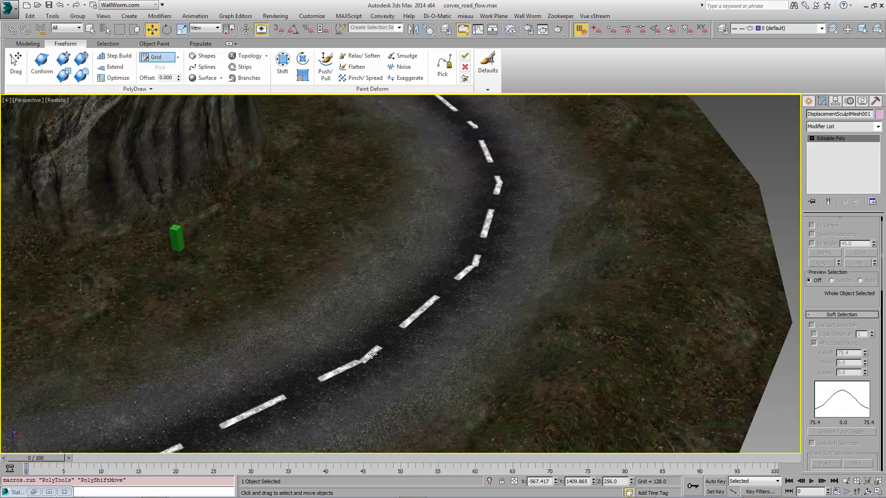
scroll(514, 234, "down", 8)
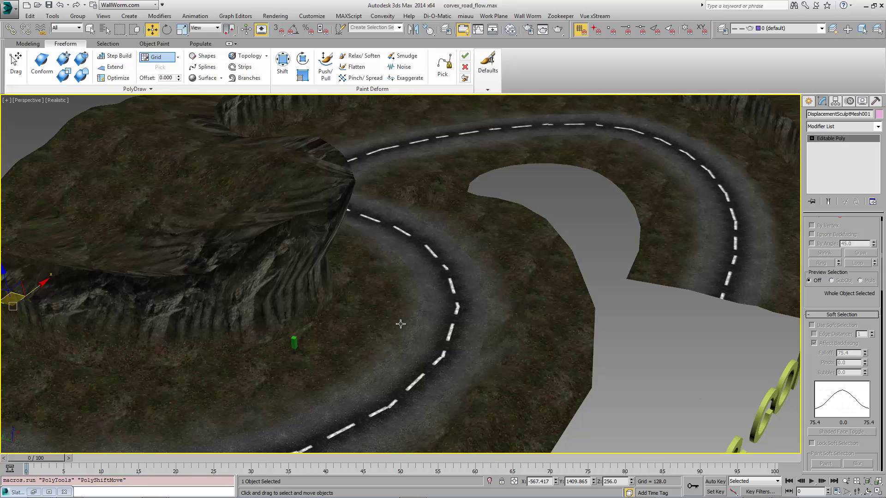
middle_click_drag(453, 282, 442, 324)
middle_click_drag(525, 298, 549, 285, "alt")
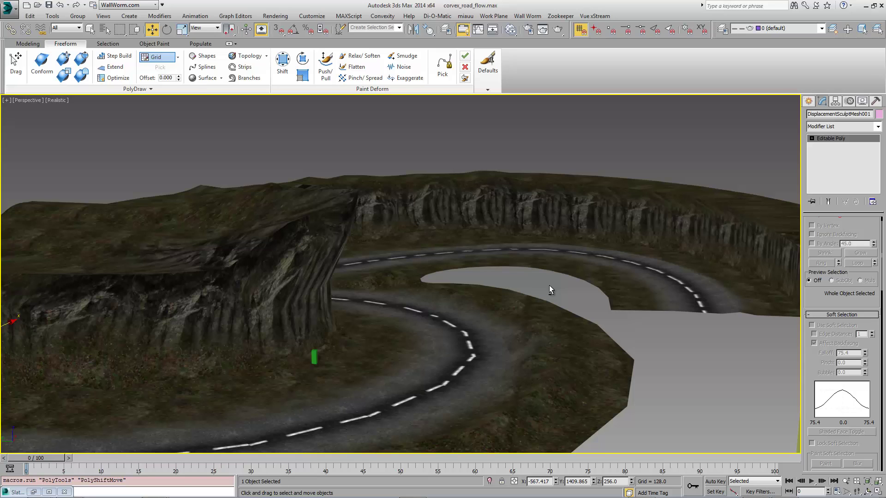
middle_click_drag(549, 286, 584, 247)
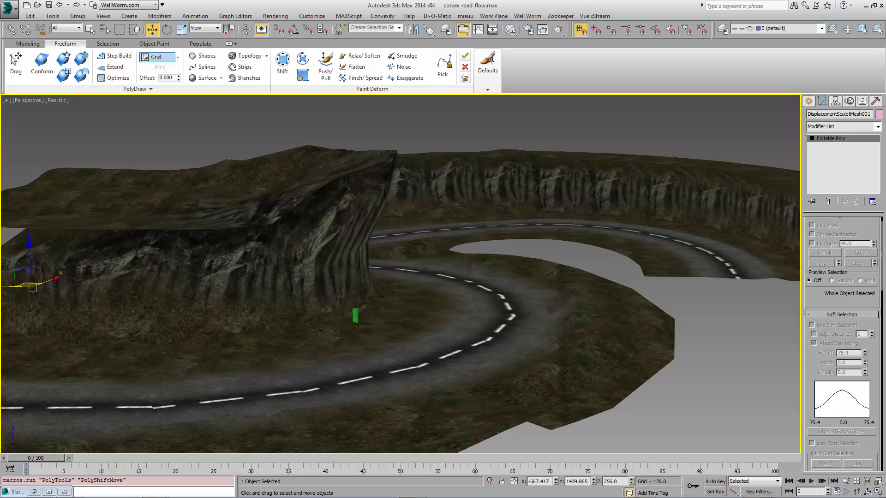
Step: Soften the far cliff's outer end with the Relax/Soften brush at a size of about 332
left_click(326, 68)
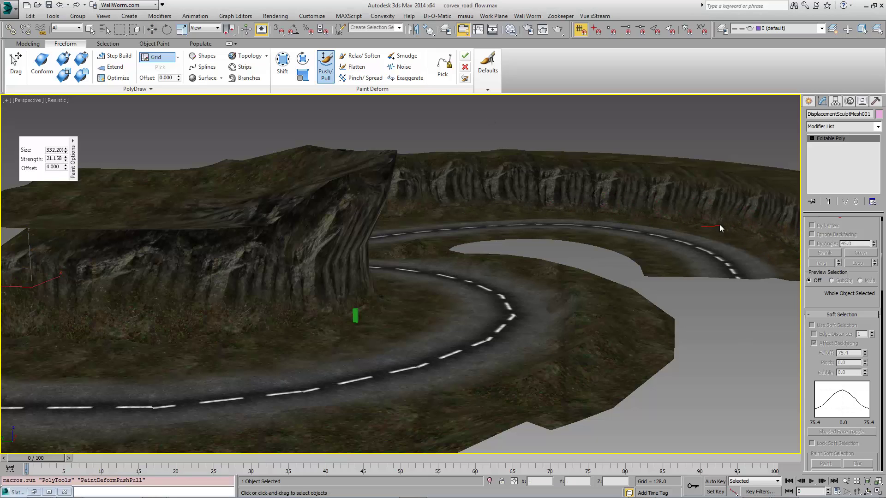
left_click(363, 57)
middle_click_drag(761, 212, 489, 259)
scroll(625, 197, "up", 5)
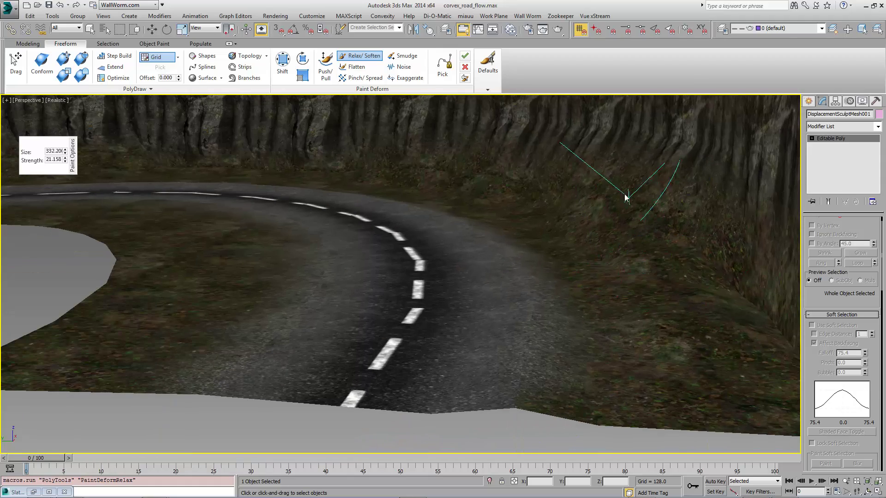
mouse_move(504, 313)
middle_mouse_down()
mouse_move(588, 348)
mouse_move(561, 286)
middle_mouse_up()
scroll(594, 323, "down", 2)
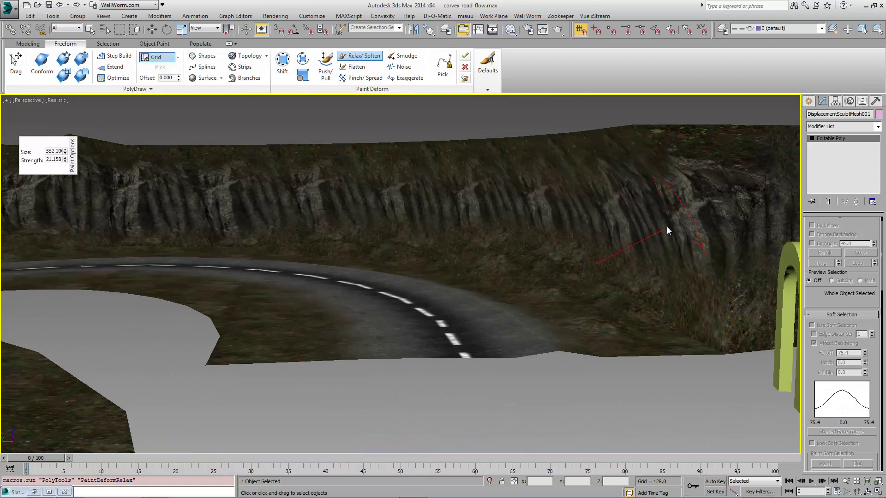
middle_click_drag(651, 227, 669, 244)
Step: Shift the far cliff's outer end sideways with the Shift brush at full strength 289 and falloff 469
left_click(282, 68)
middle_click_drag(587, 209, 572, 215, "alt")
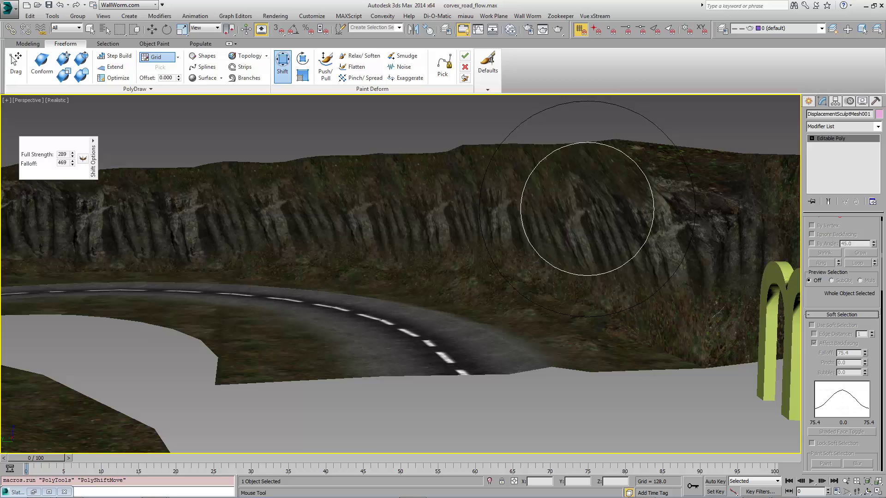
left_click_drag(587, 209, 624, 208)
scroll(461, 299, "down", 5)
mouse_move(422, 328)
middle_mouse_down("alt")
mouse_move(443, 279)
mouse_move(570, 349)
middle_mouse_up("alt")
key("w")
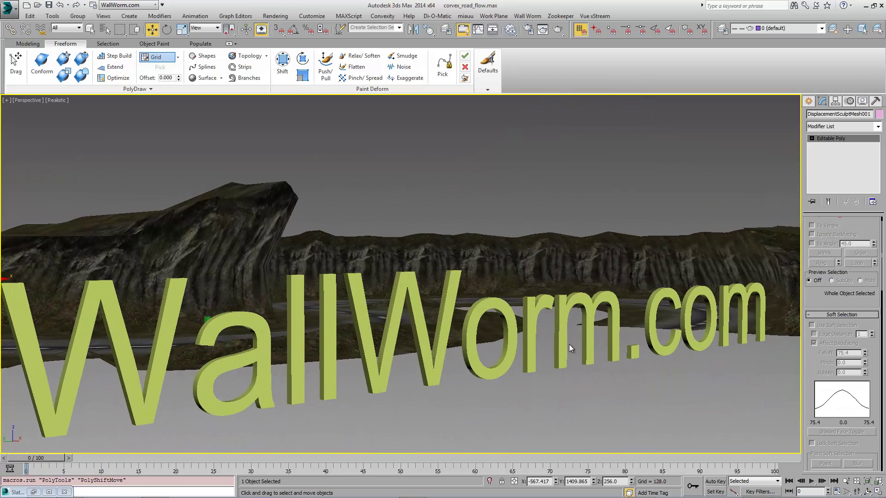